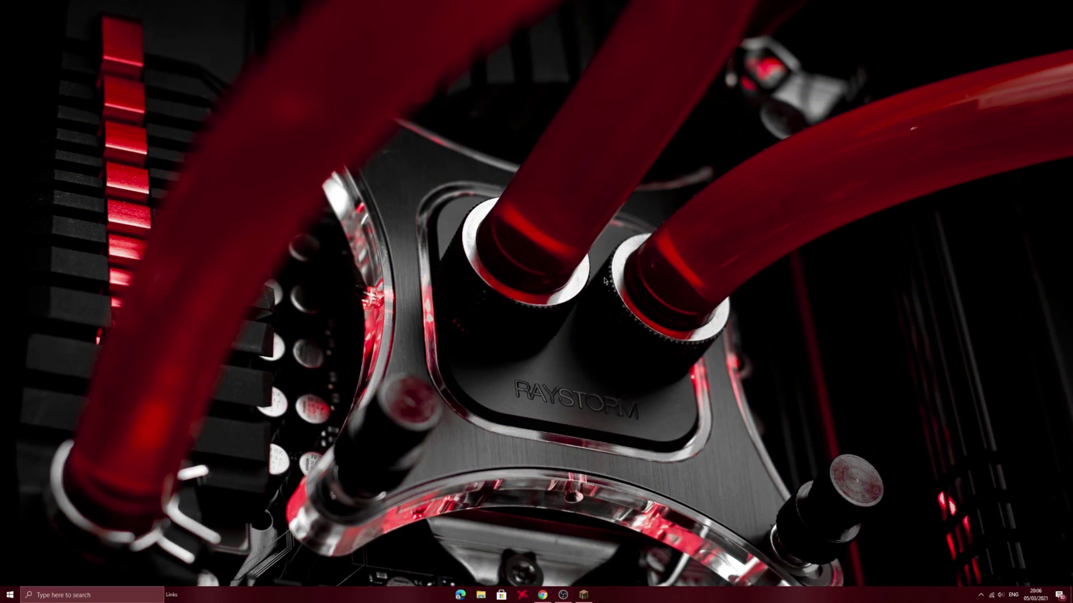
# - Switch to Chrome and look over the open Hyperium, Badlion, Lunar Client and Minecraft Forge pages
pyautogui.click(541, 594)
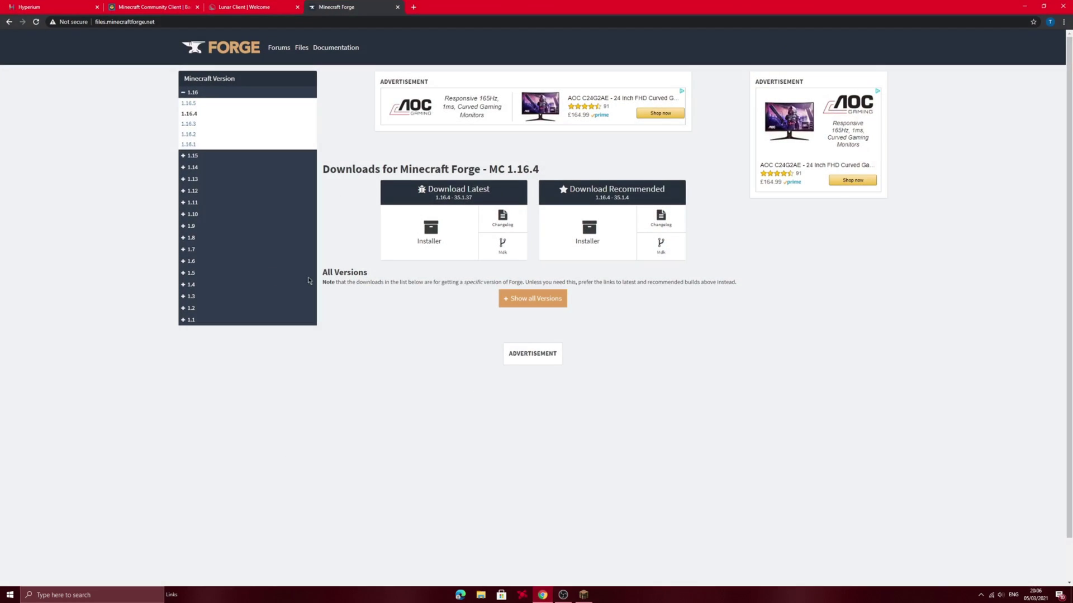
pyautogui.click(28, 8)
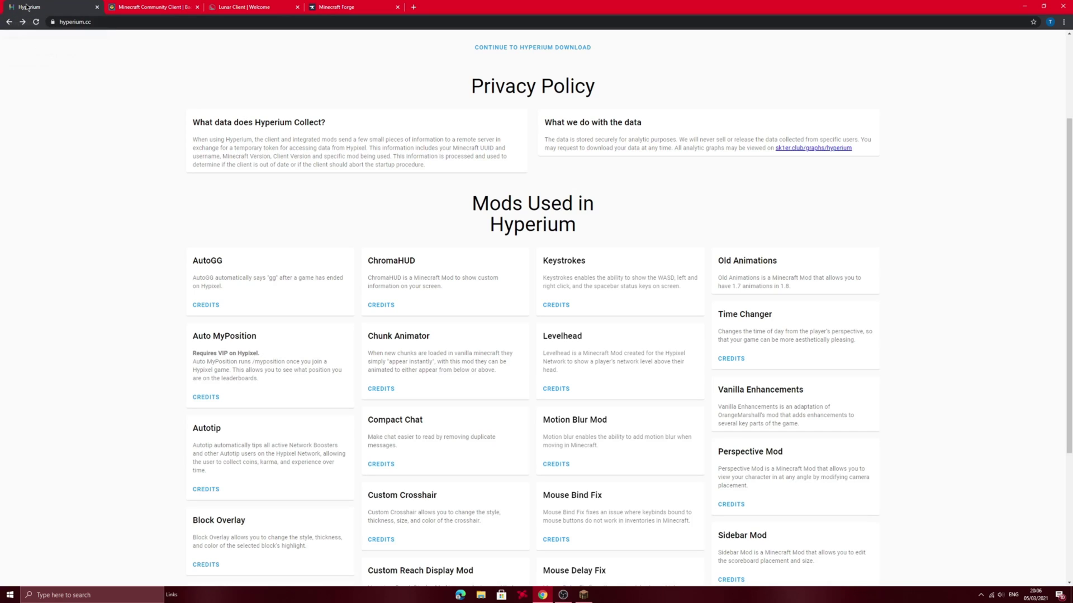
pyautogui.click(150, 8)
pyautogui.click(216, 8)
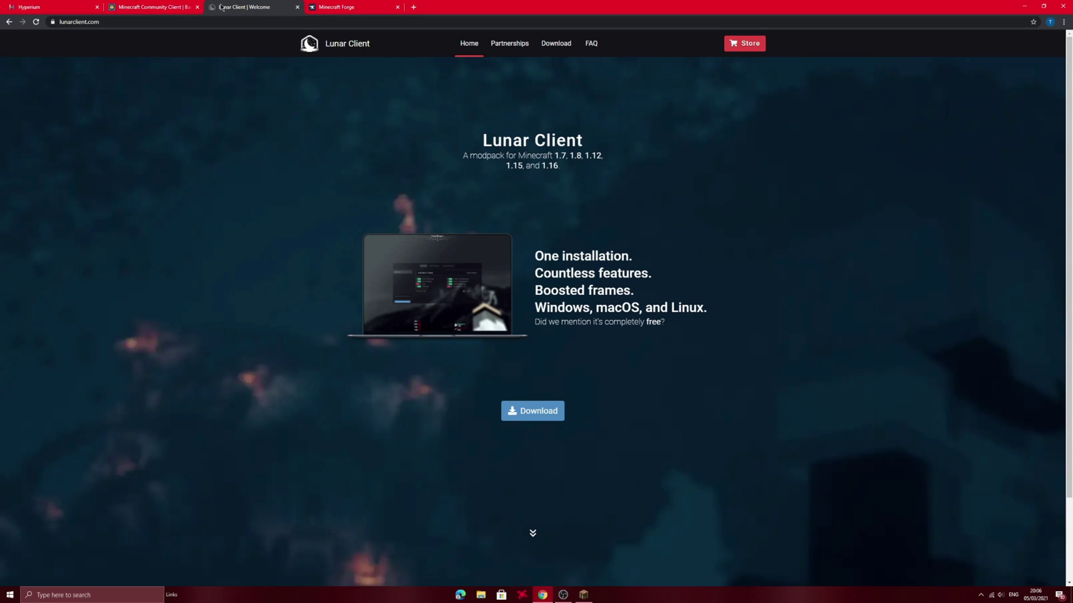
pyautogui.click(323, 10)
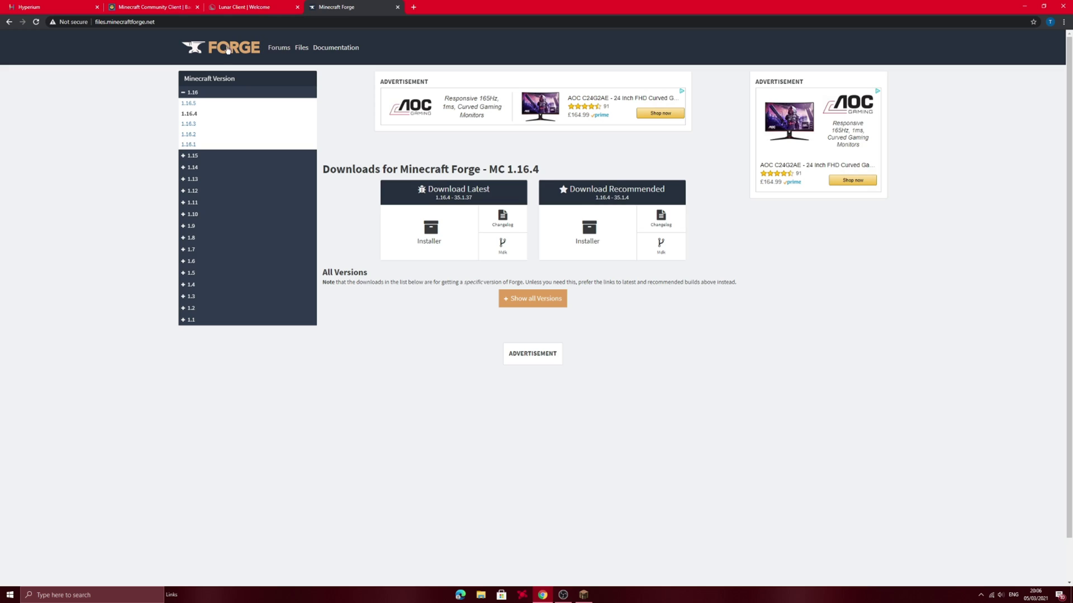
# - Return to Hyperium briefly and examine the Badlion homepage's list of free client features
pyautogui.click(71, 4)
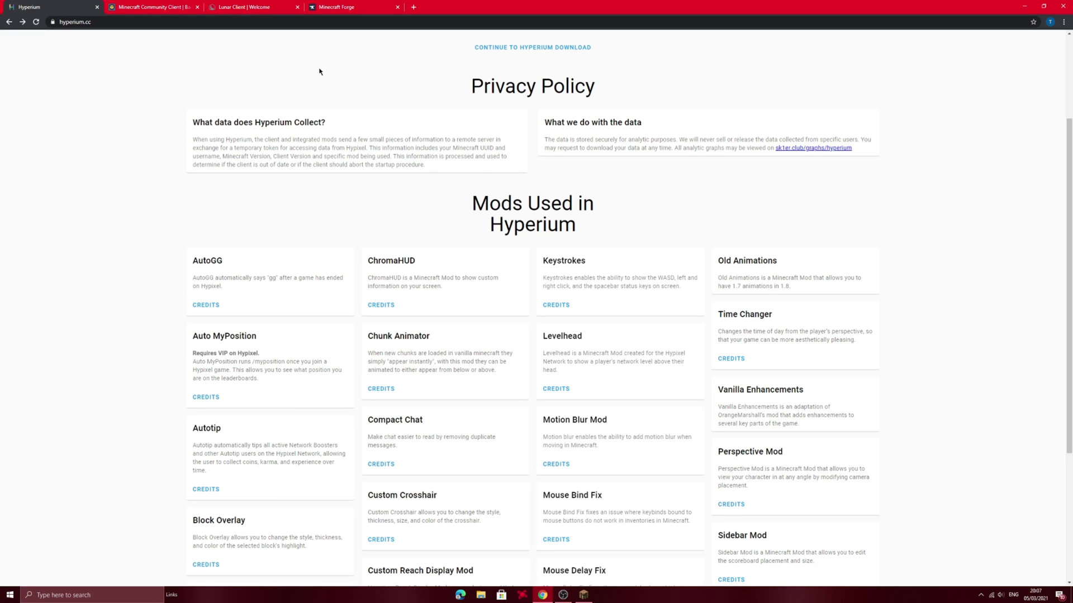
pyautogui.click(152, 5)
pyautogui.scroll(6, 448, 221)
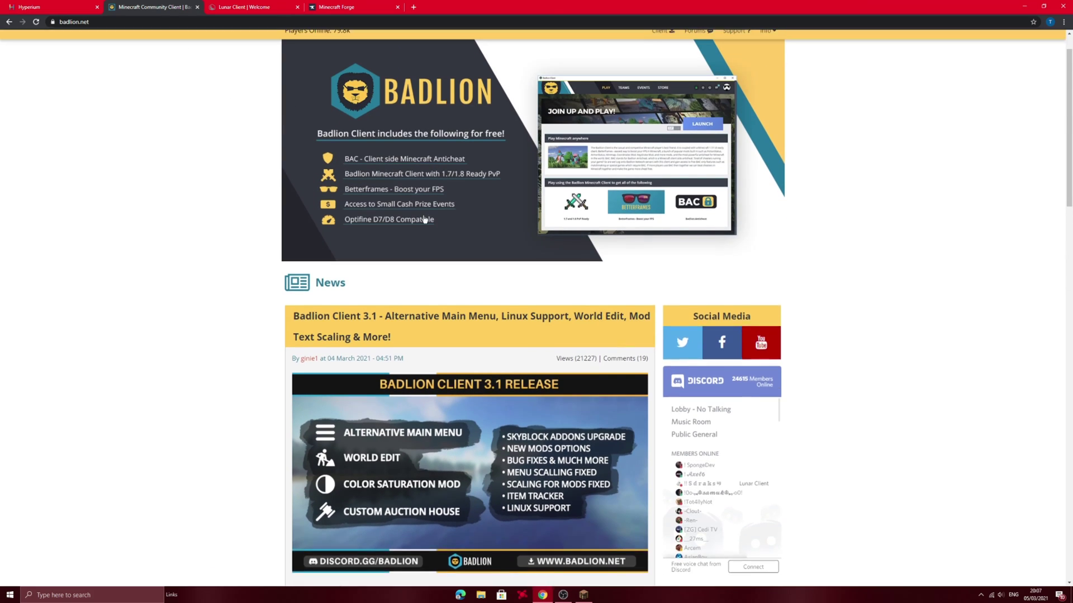
pyautogui.scroll(-2, 380, 179)
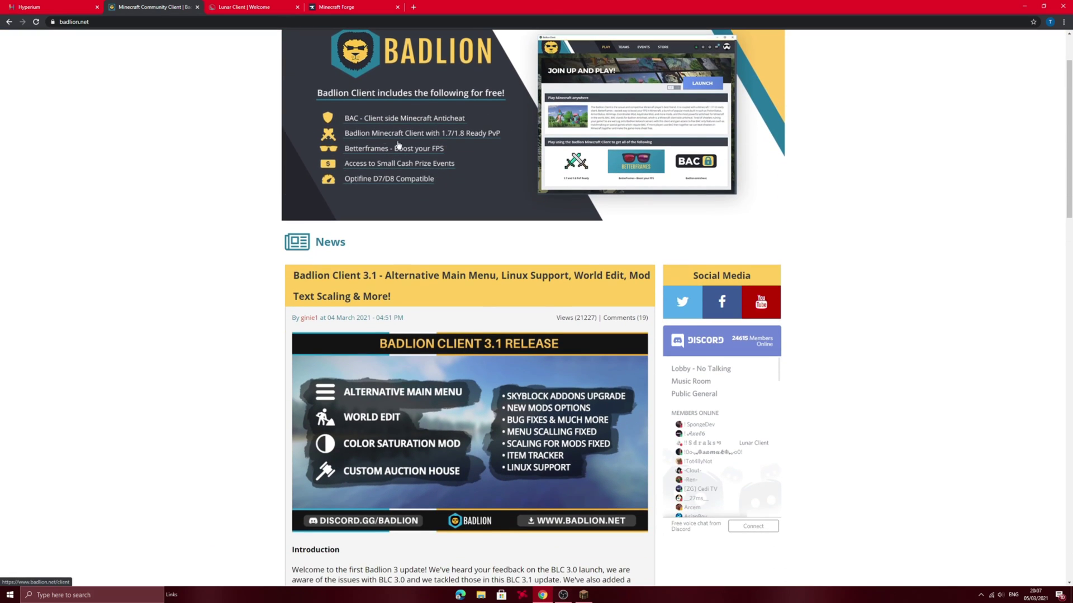
pyautogui.scroll(2, 296, 195)
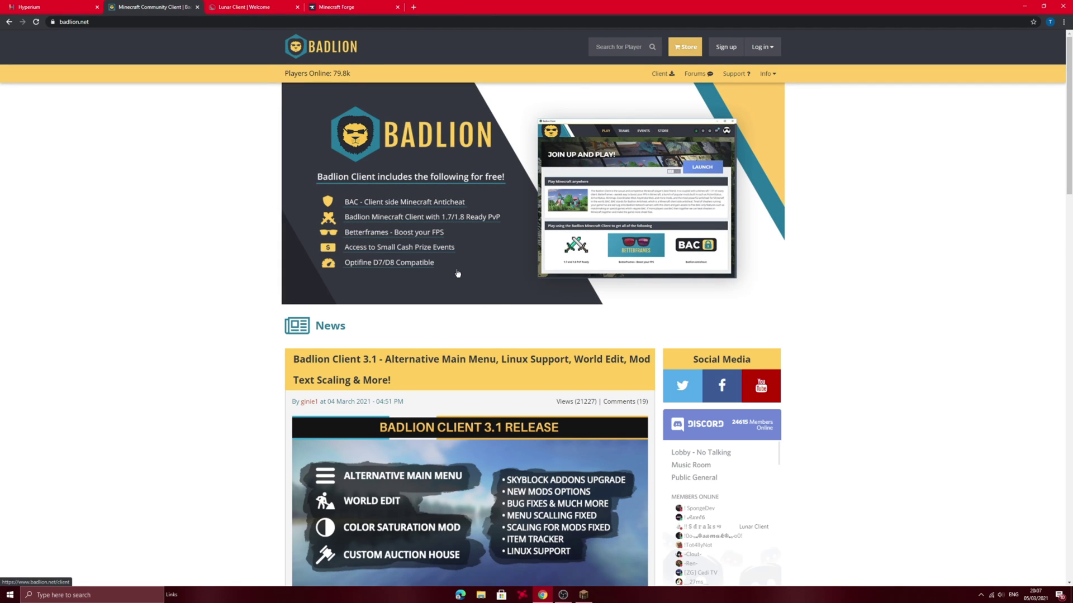
# - Check the Lunar Client homepage's supported Minecraft versions and Hyperium's maintenance notice, ending on the Badlion homepage
pyautogui.click(256, 7)
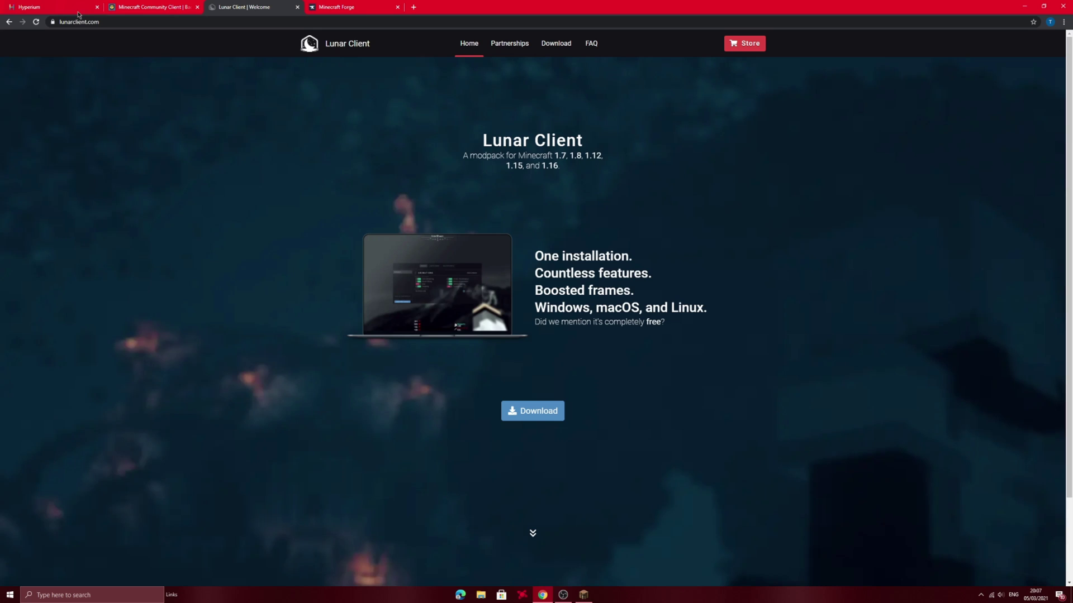
pyautogui.click(29, 5)
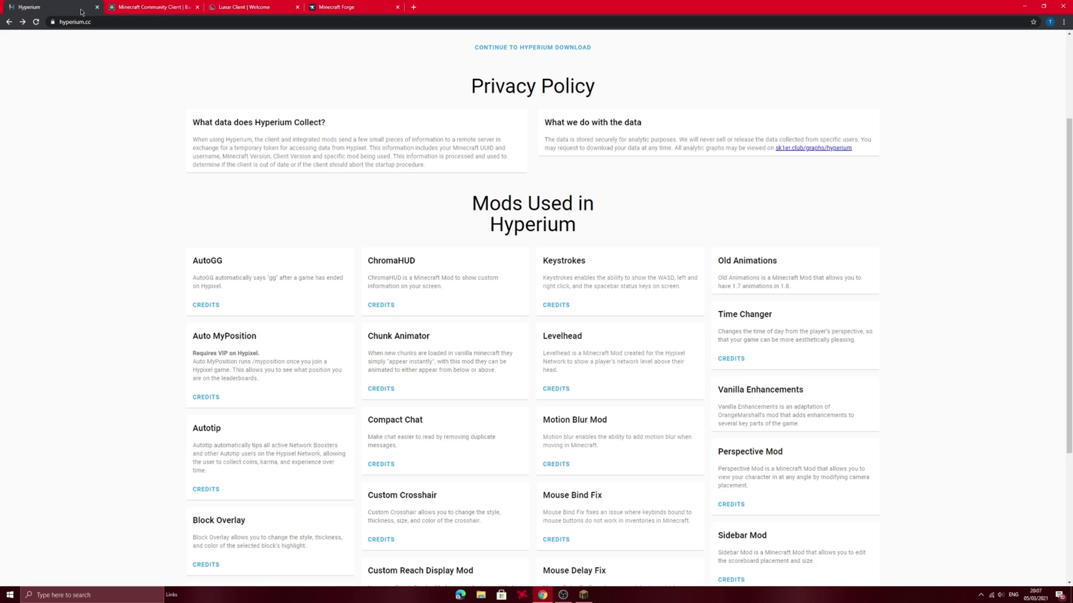
pyautogui.scroll(3, 274, 145)
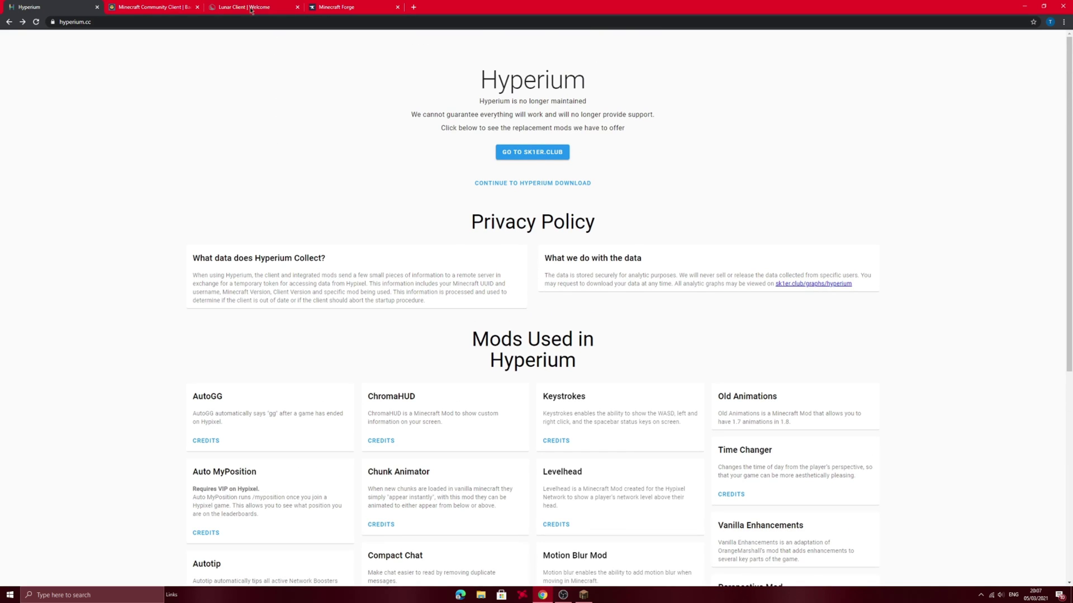
pyautogui.click(251, 7)
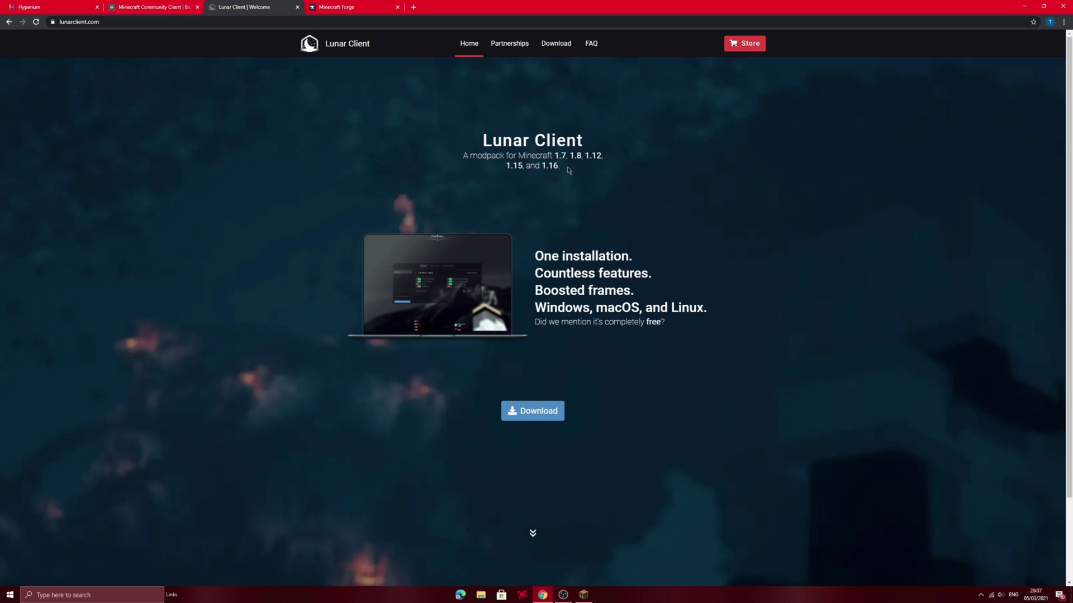
pyautogui.click(151, 7)
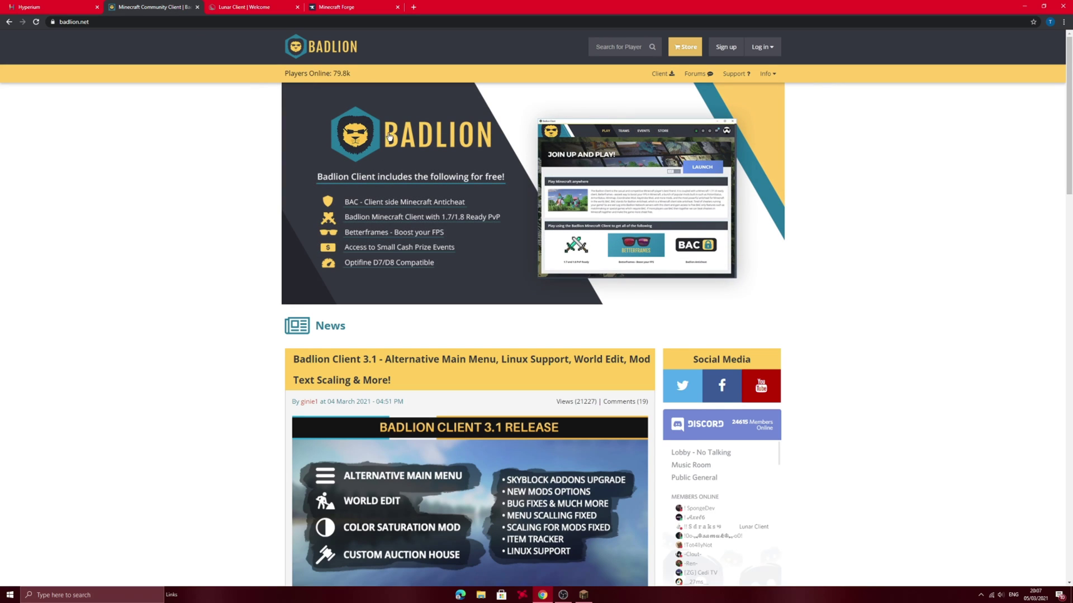
# - Examine the Minecraft Forge downloads page for MC 1.16.4, highlighting its heading and clearing the highlight
pyautogui.click(330, 8)
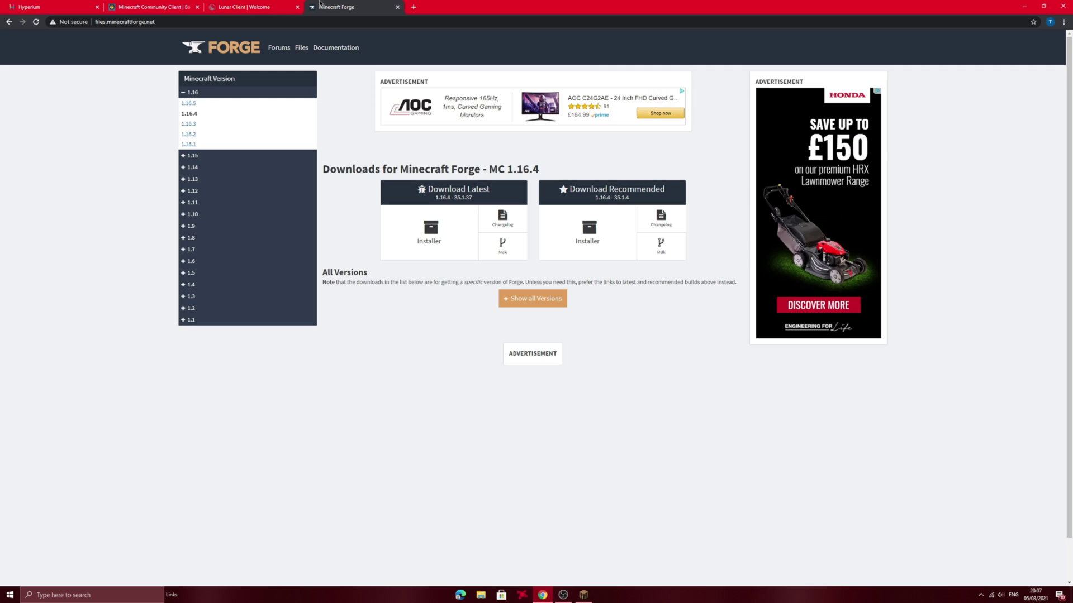
pyautogui.moveTo(324, 169); pyautogui.dragTo(491, 169)
pyautogui.click(554, 158)
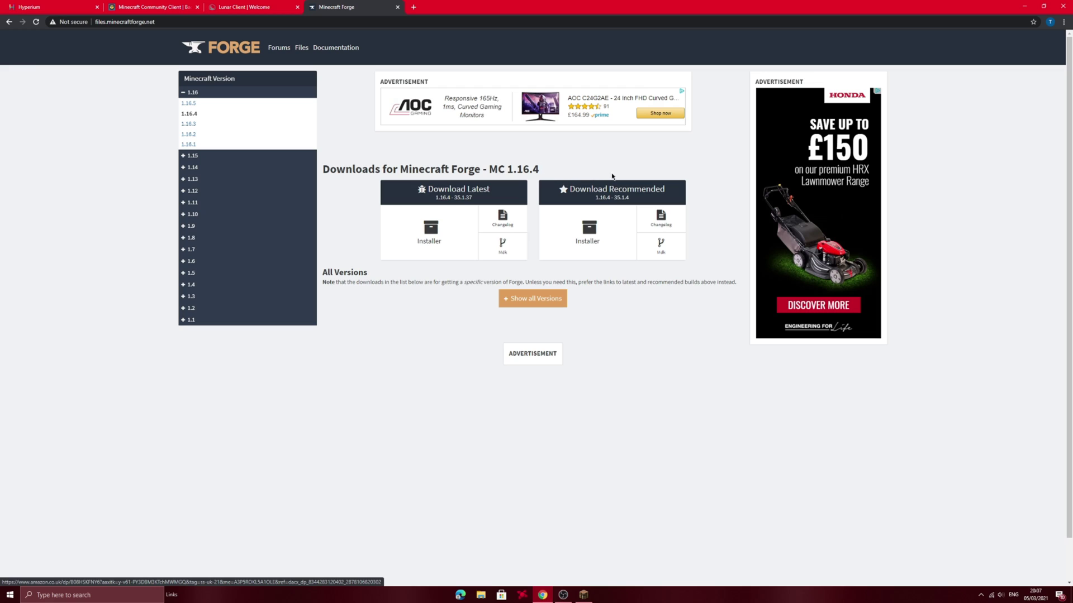
# - Review the Badlion, Lunar Client and Hyperium pages once more and return to Minecraft Forge
pyautogui.click(153, 7)
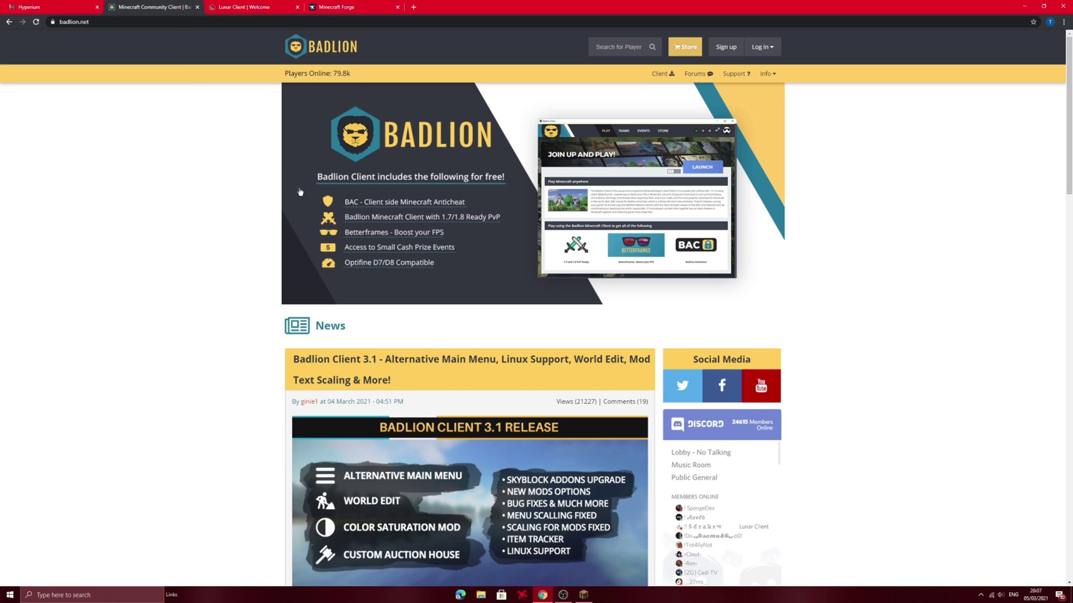
pyautogui.click(243, 7)
pyautogui.click(15, 4)
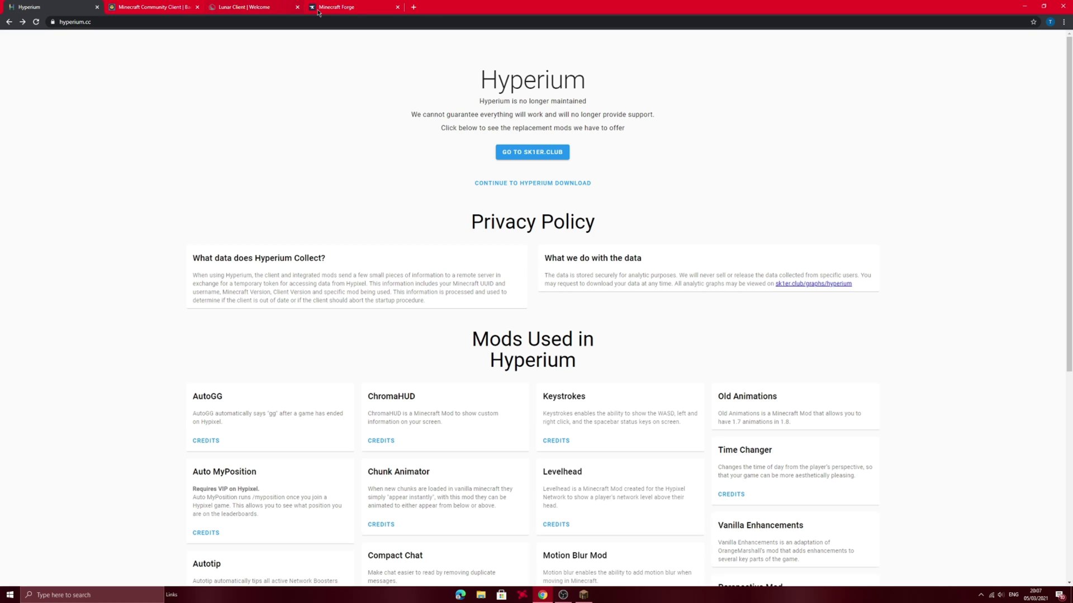
pyautogui.click(333, 8)
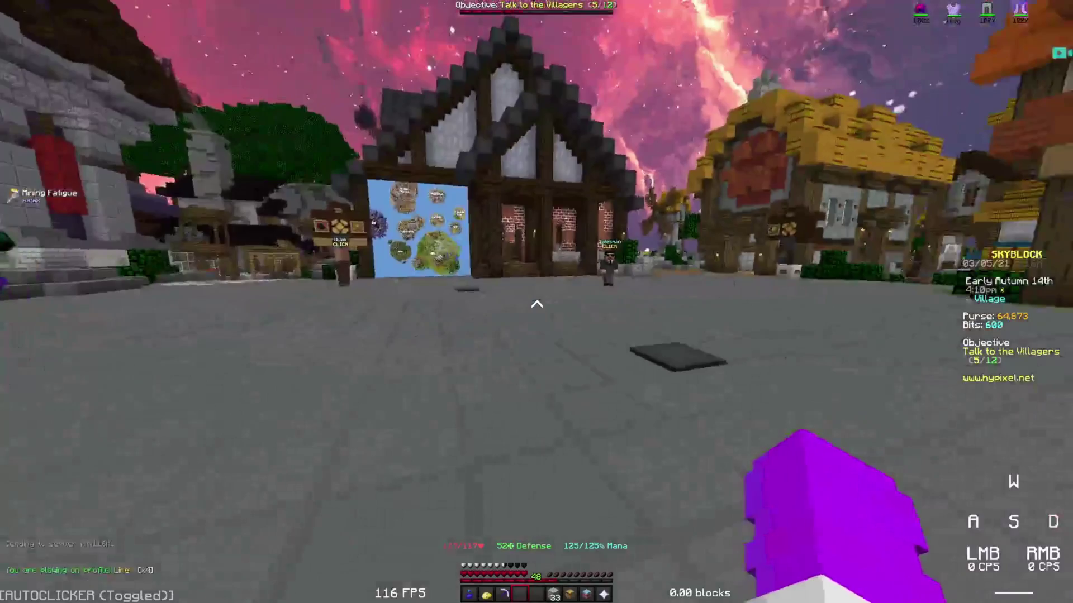
pyautogui.click(536, 304)
pyautogui.click(537, 304)
pyautogui.click(536, 304)
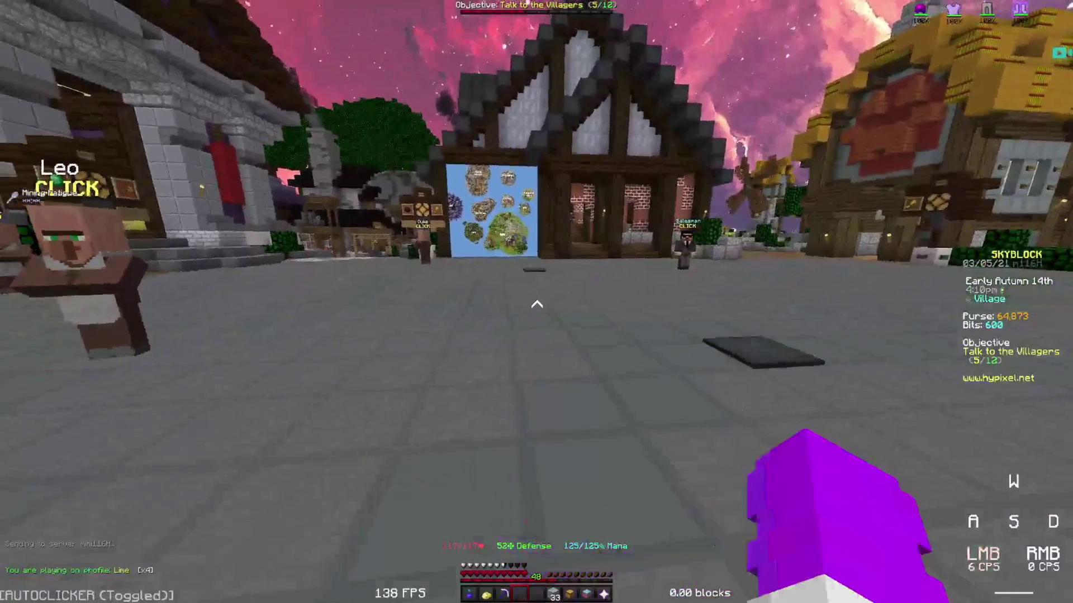
pyautogui.click(536, 304)
pyautogui.click(536, 304)
pyautogui.click(536, 304)
pyautogui.click(536, 304)
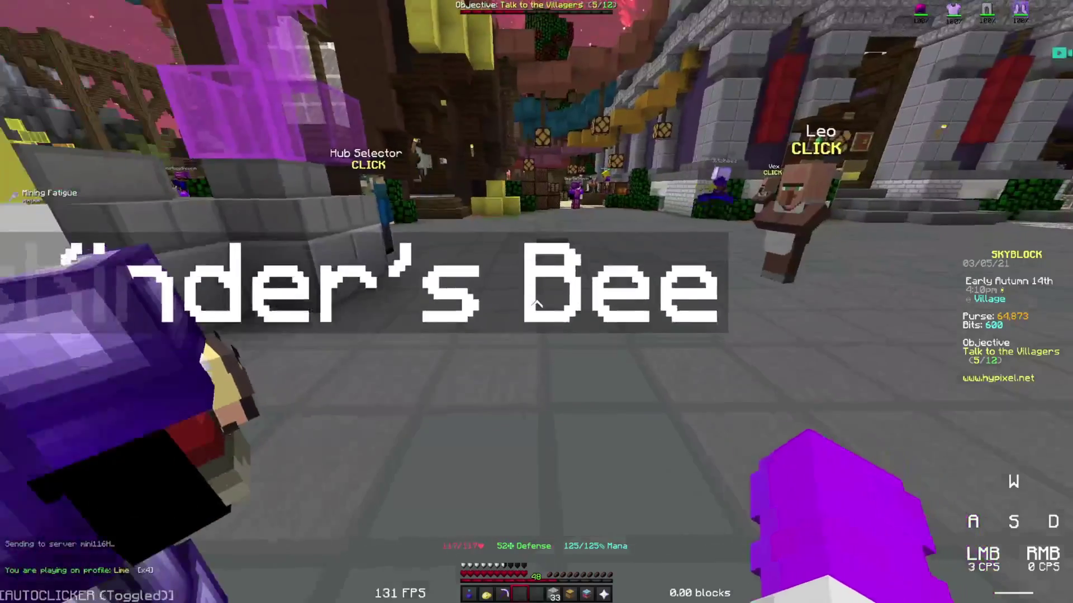
pyautogui.press('w')
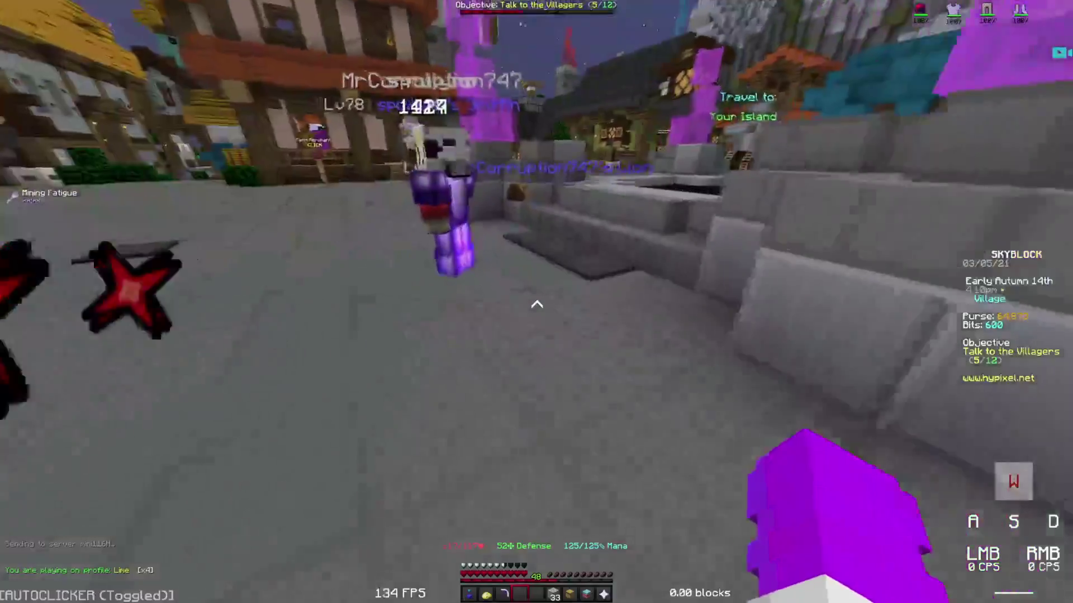
pyautogui.press('a')
pyautogui.press('s')
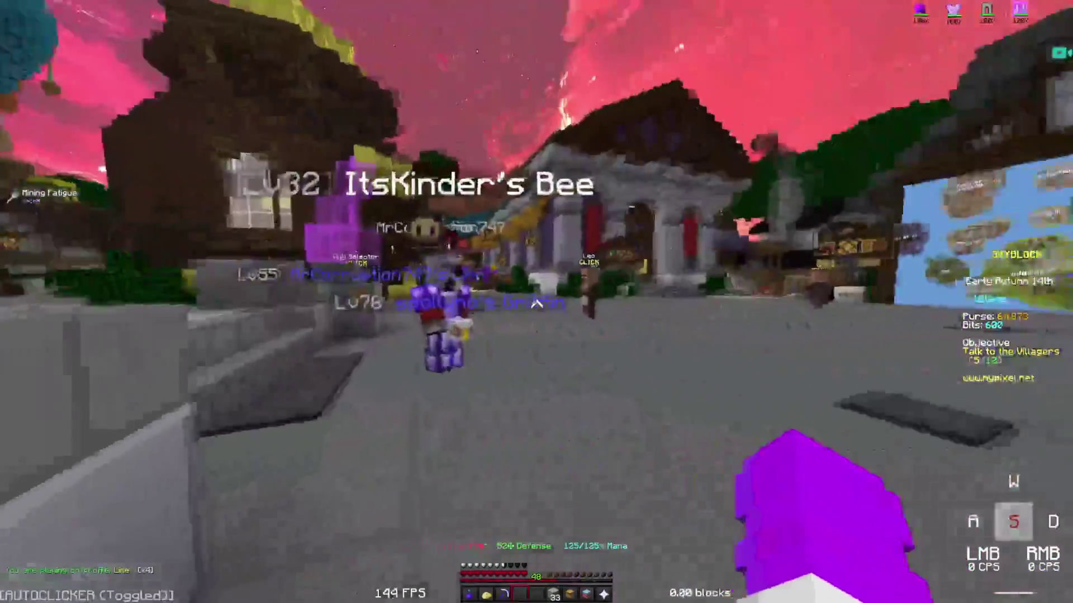
pyautogui.click(536, 304)
pyautogui.press('w')
pyautogui.click(536, 304)
pyautogui.click(536, 304)
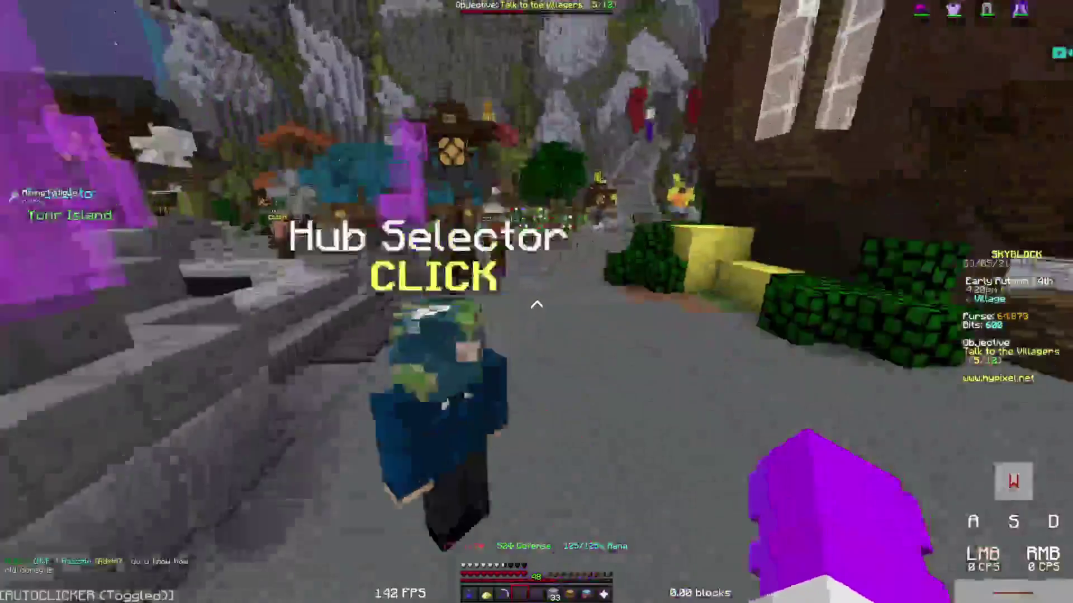
pyautogui.click(537, 304)
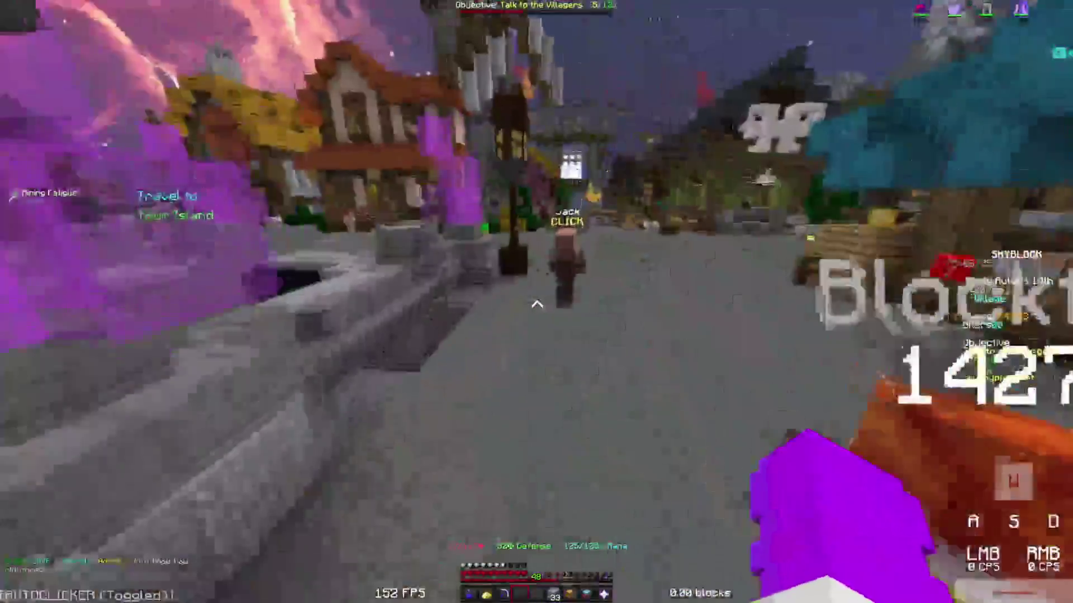
pyautogui.click(536, 304)
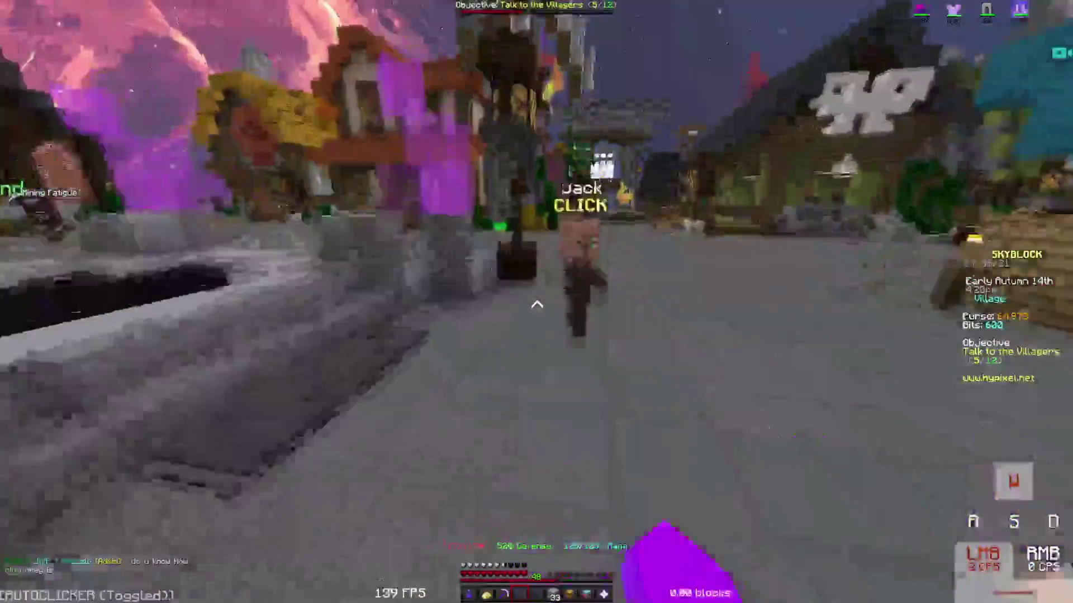
pyautogui.click(536, 304)
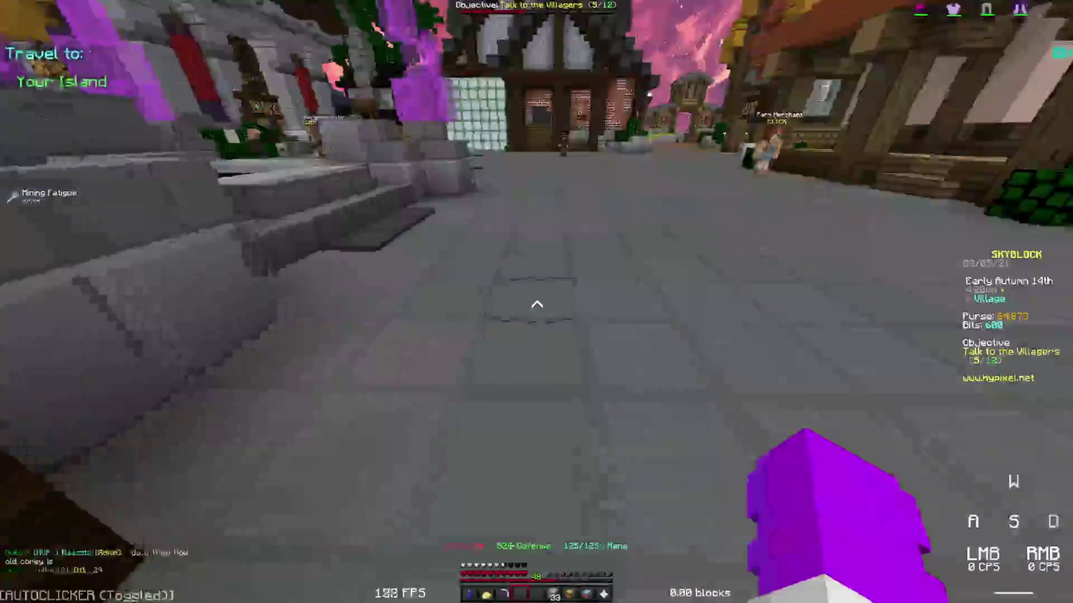
pyautogui.press('w')
pyautogui.press('d')
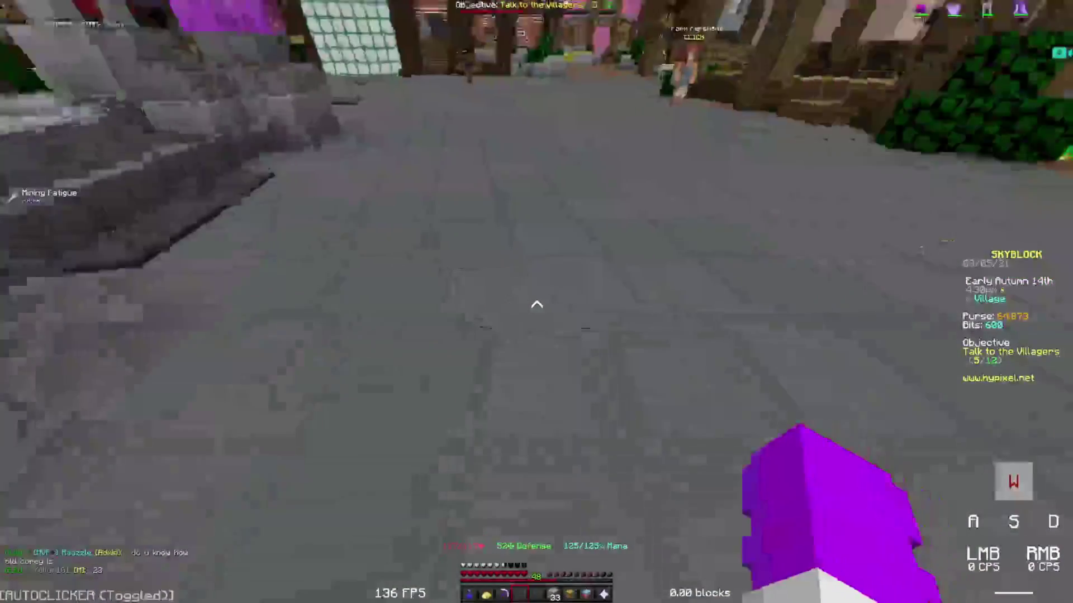
pyautogui.press('s')
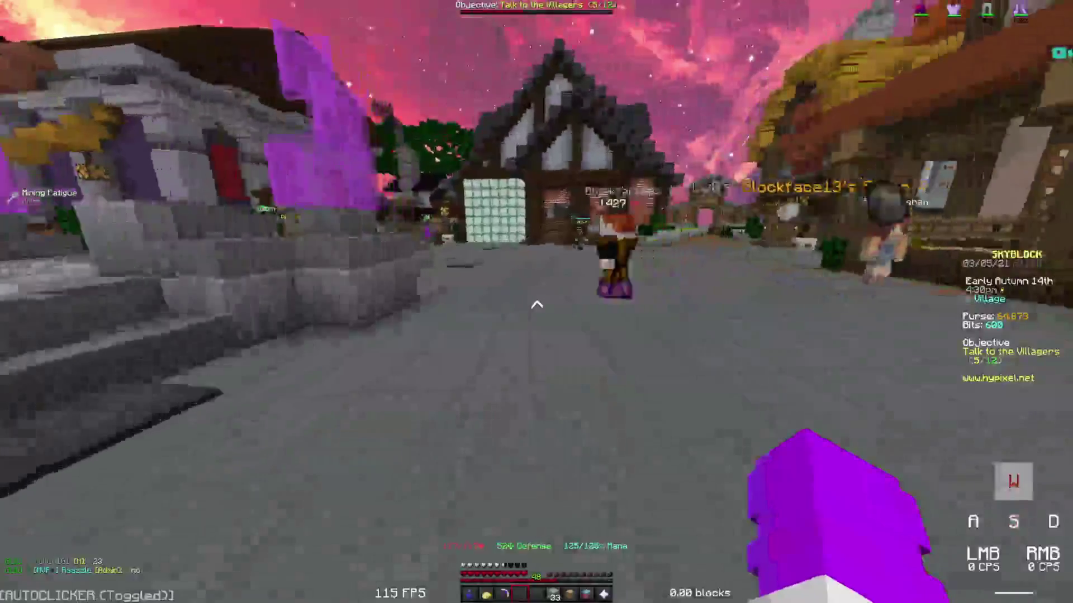
pyautogui.click(537, 304)
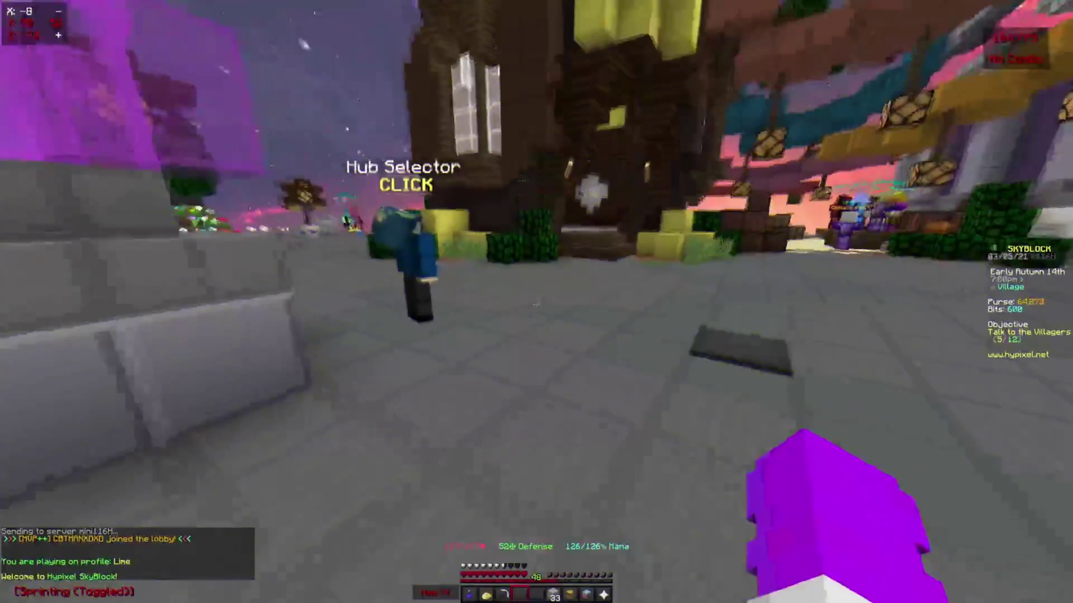
pyautogui.press('w')
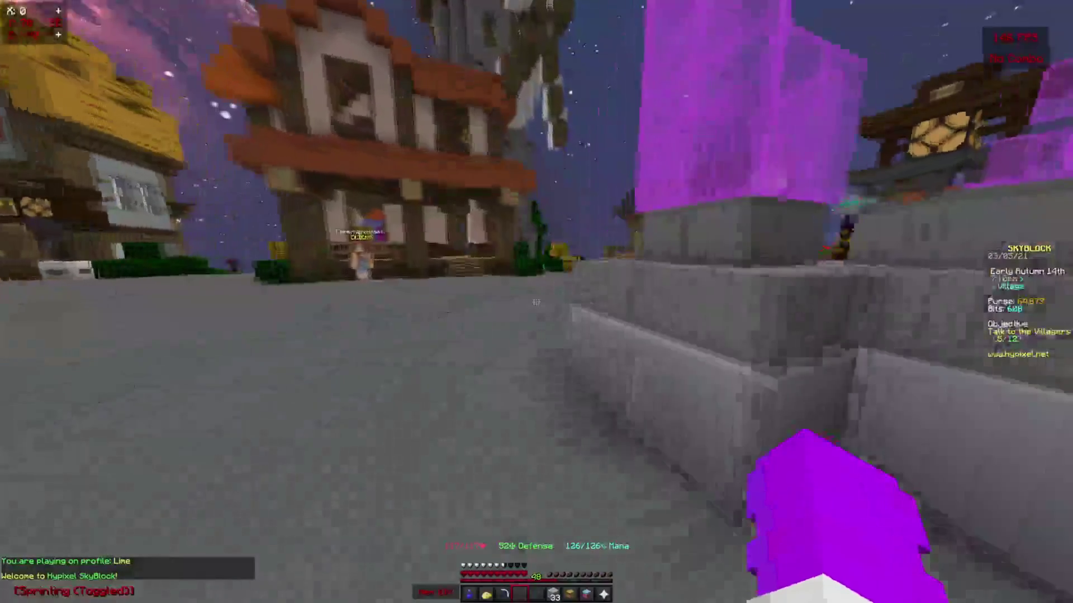
pyautogui.click(536, 302)
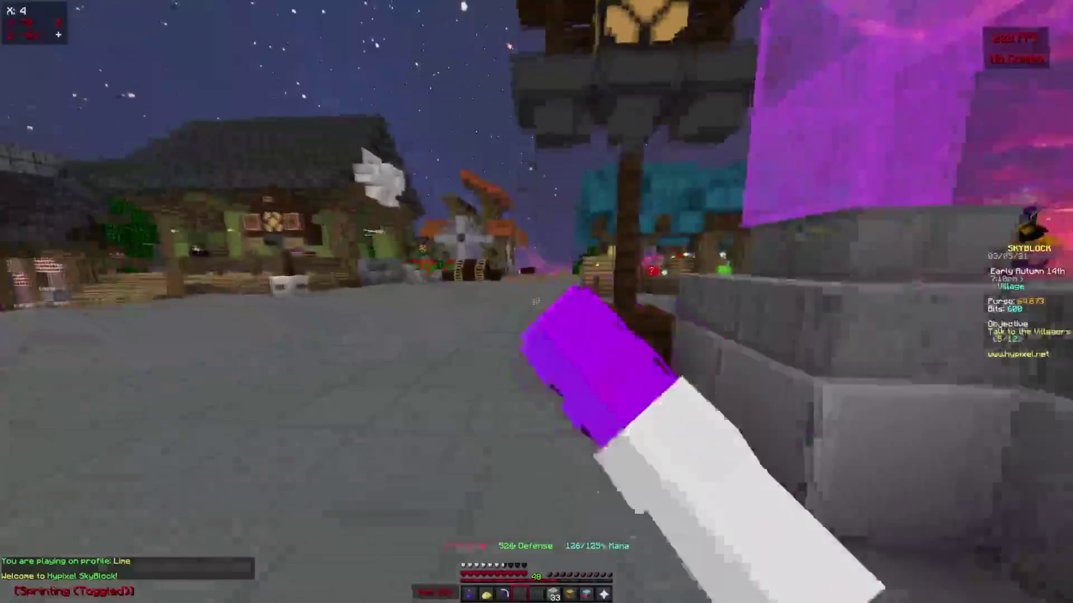
pyautogui.press('w')
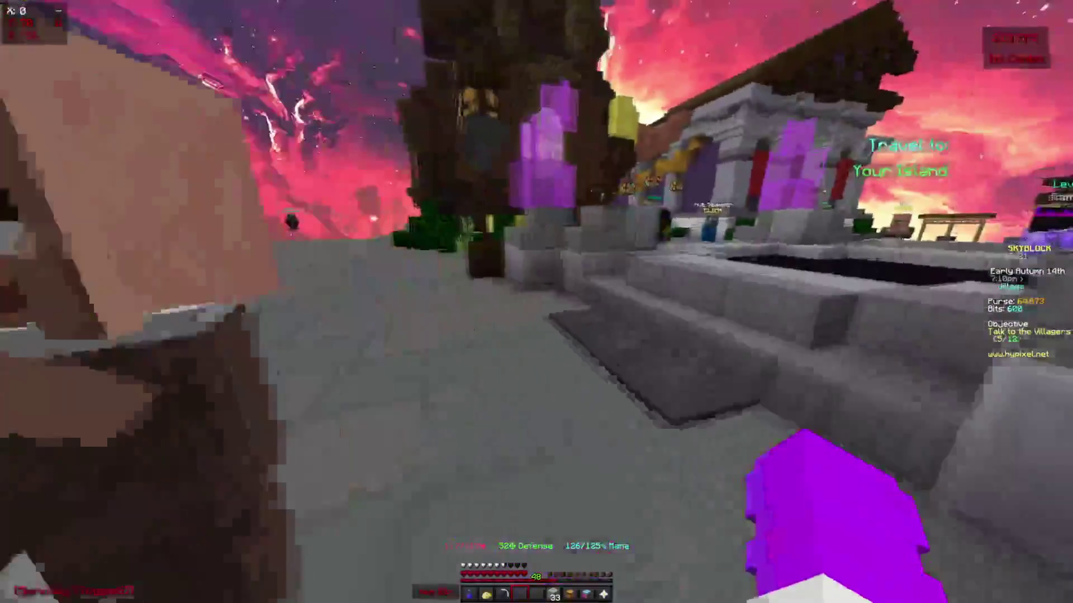
pyautogui.press('w')
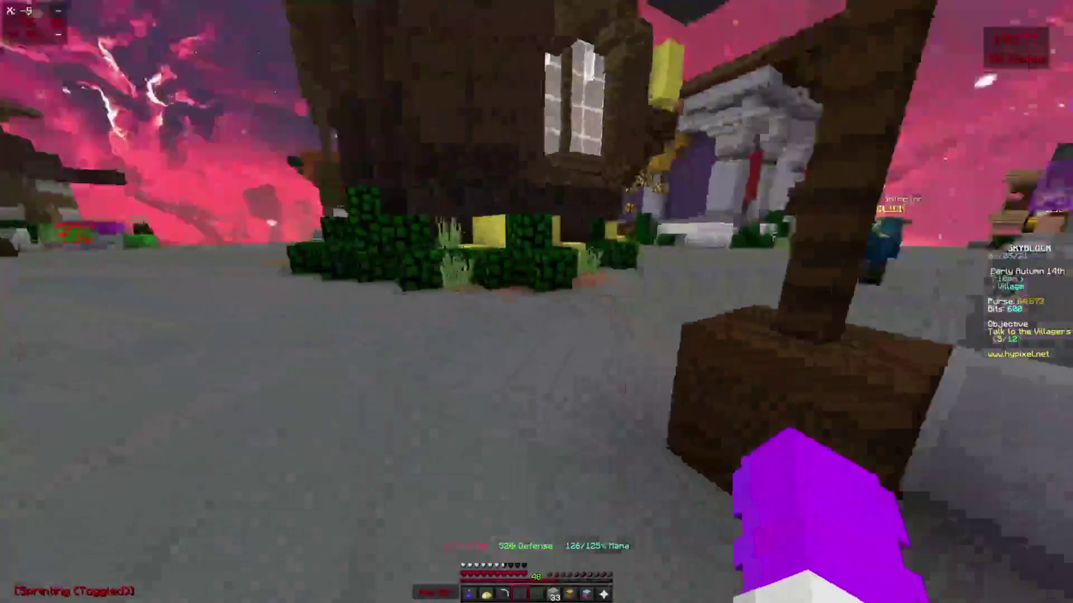
pyautogui.press('w')
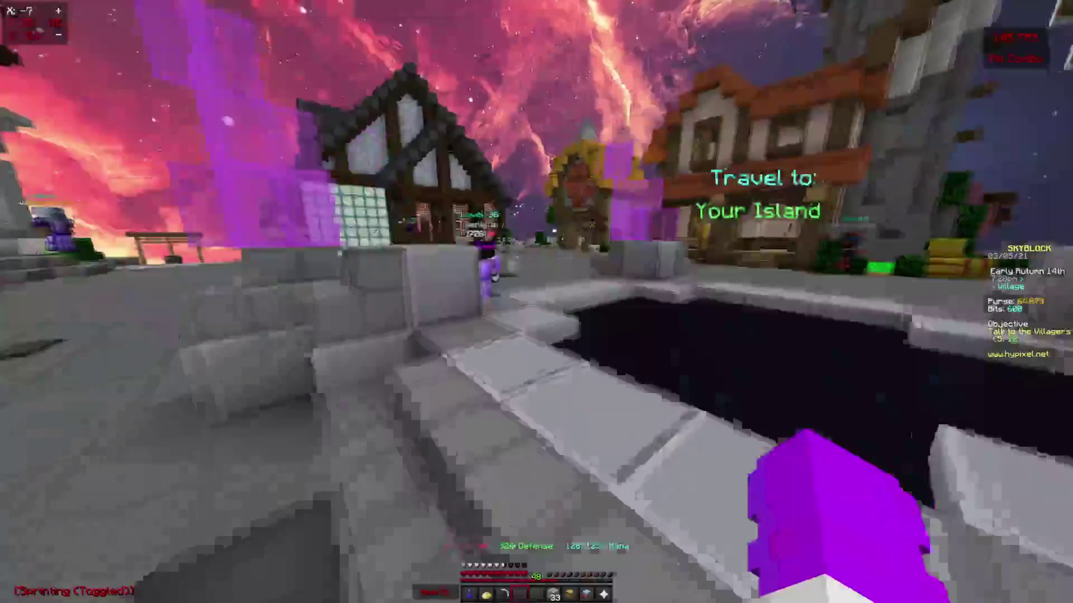
pyautogui.press('w')
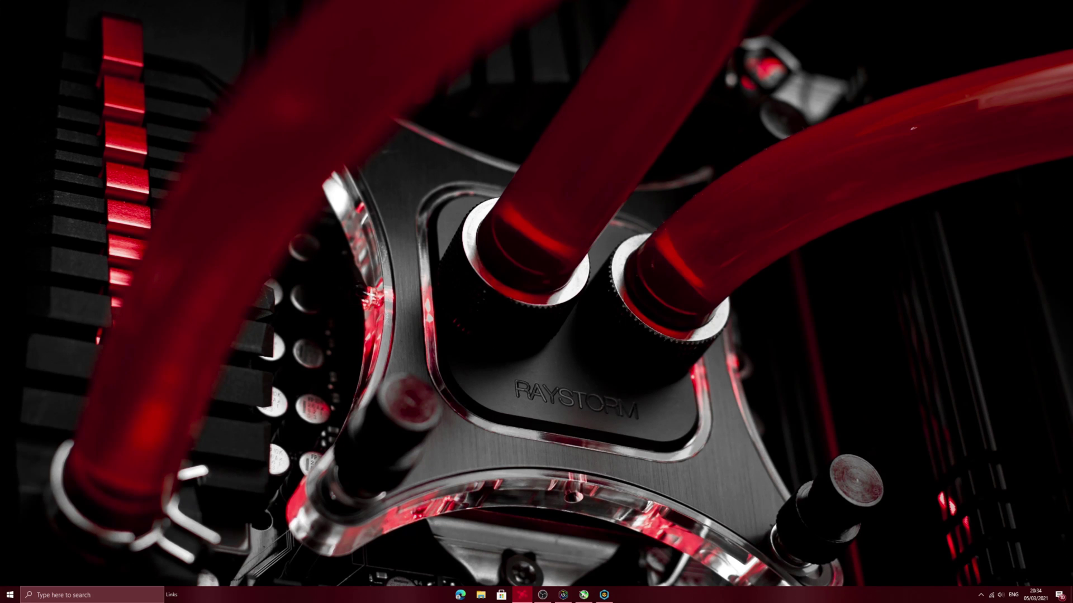
# - Open AMD Radeon Software and examine the global graphics settings for the Radeon RX 580, from Anti-Lag to Wait for Vertical Refresh
pyautogui.hotkey('alt', 'r')
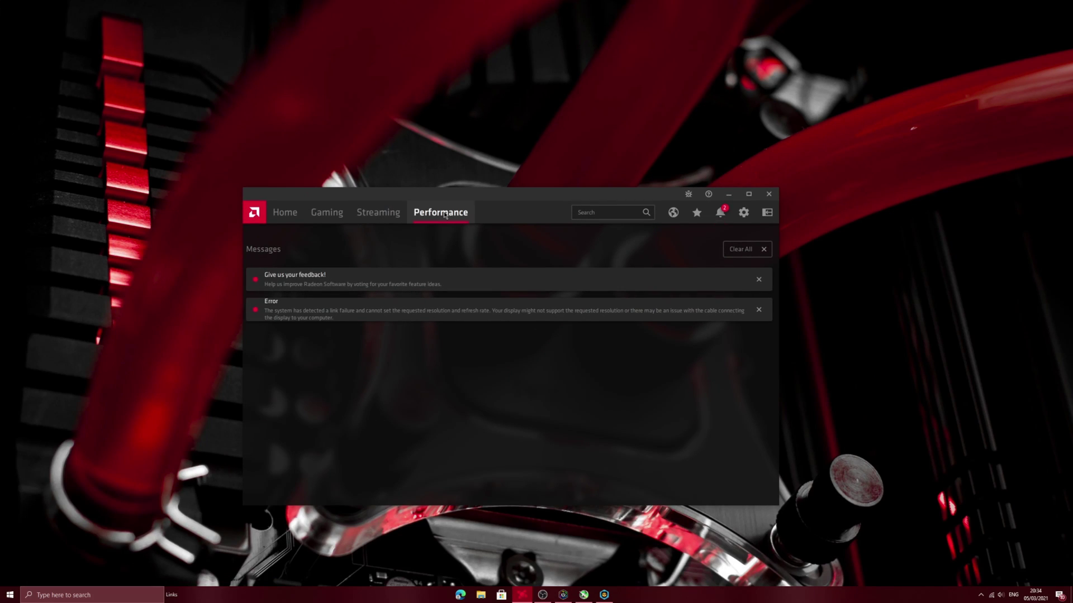
pyautogui.click(445, 215)
pyautogui.click(744, 213)
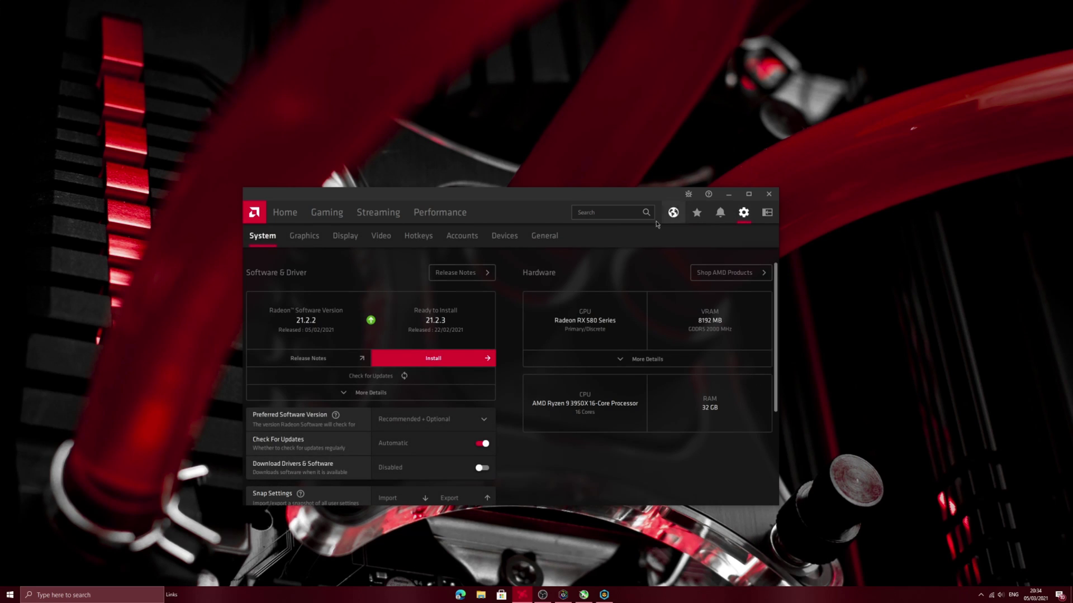
pyautogui.click(304, 236)
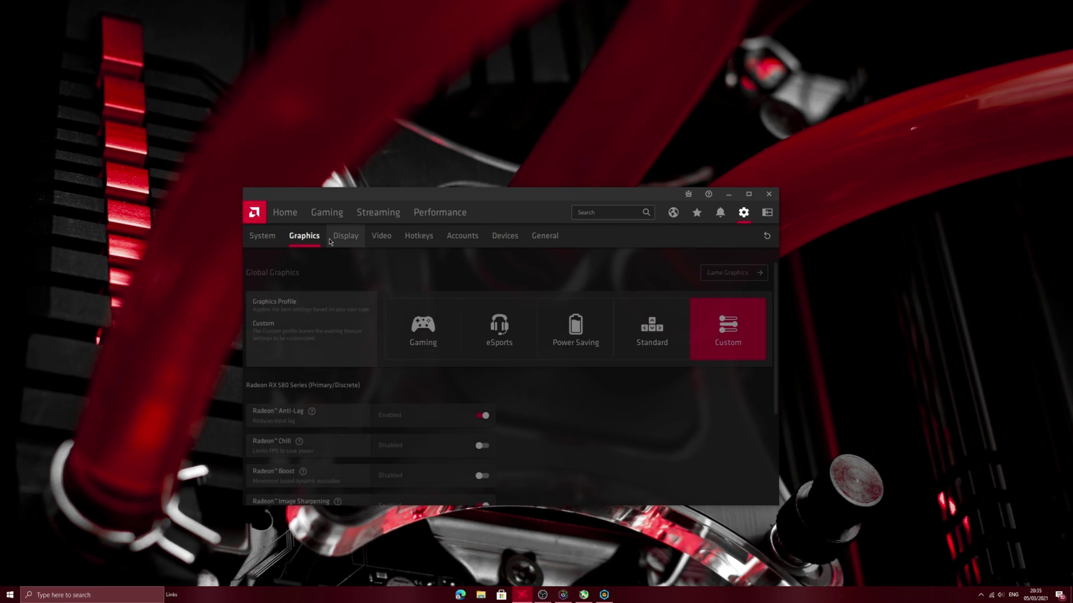
pyautogui.scroll(-2, 434, 388)
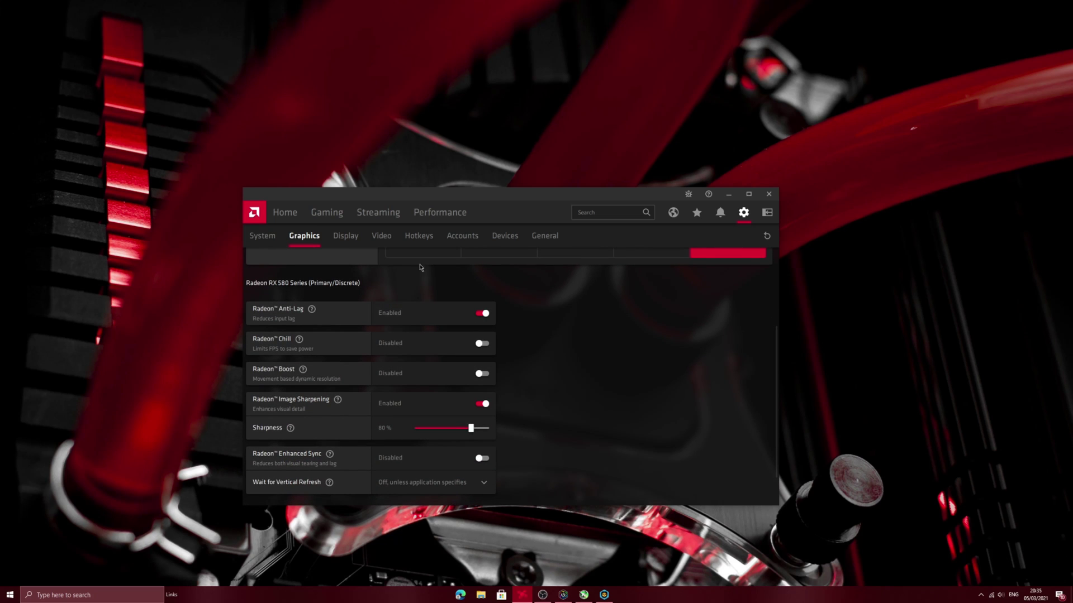
pyautogui.scroll(3, 421, 268)
pyautogui.scroll(-1, 452, 354)
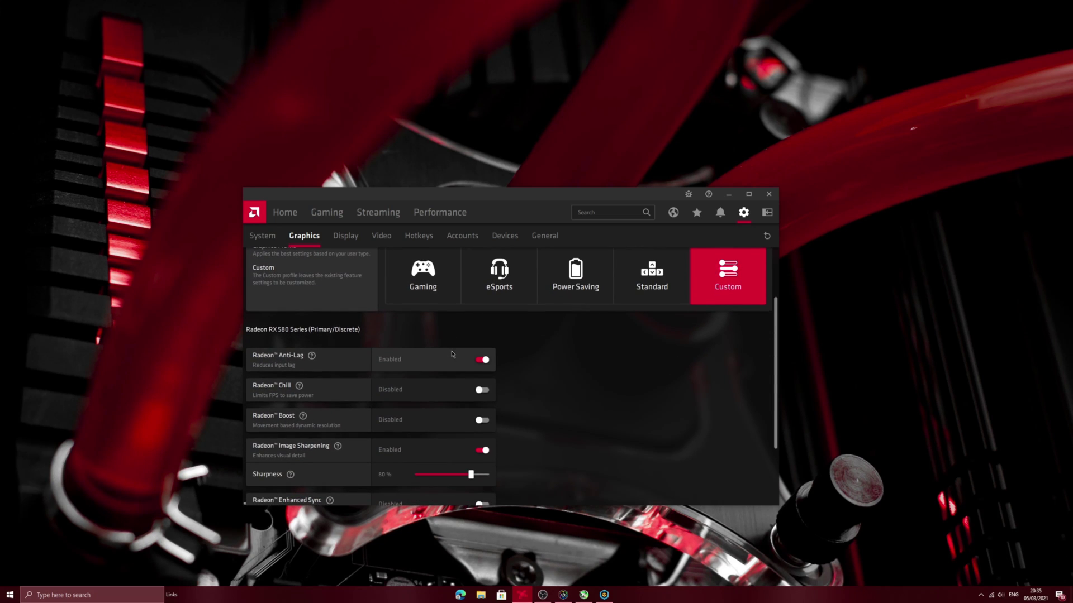
pyautogui.scroll(-3, 452, 354)
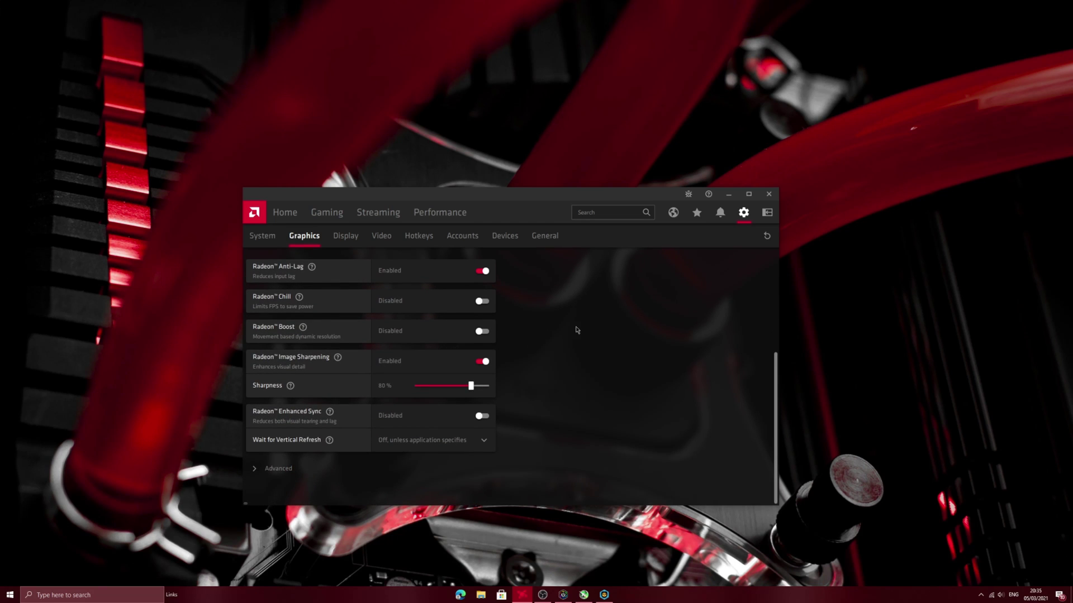
# - Maximize the Radeon Software window, expand the advanced graphics settings and examine them down to Reset Shader Cache
pyautogui.click(749, 194)
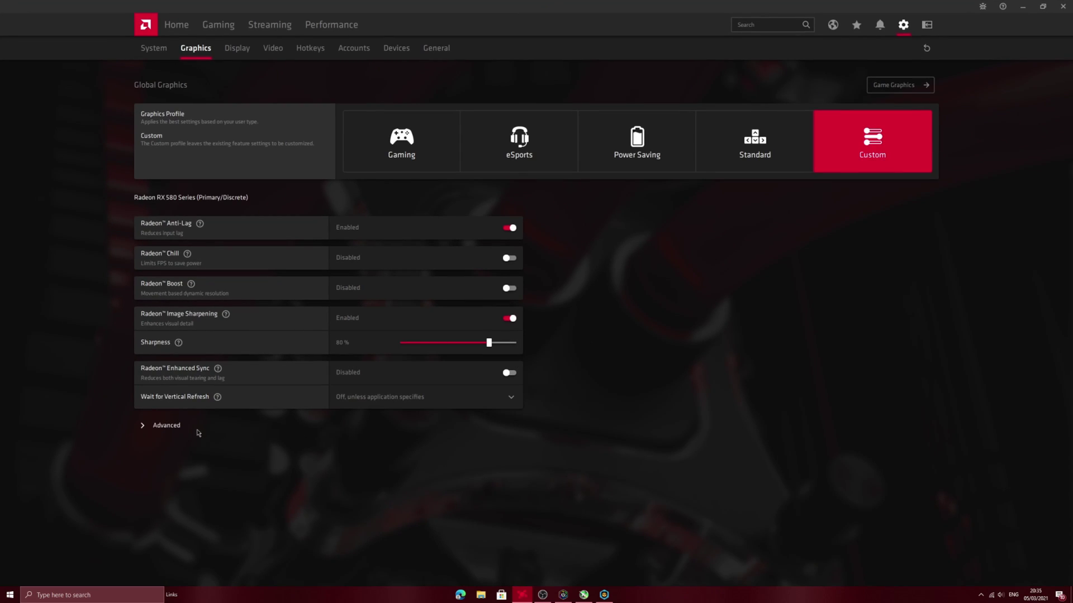
pyautogui.click(156, 429)
pyautogui.scroll(-3, 156, 430)
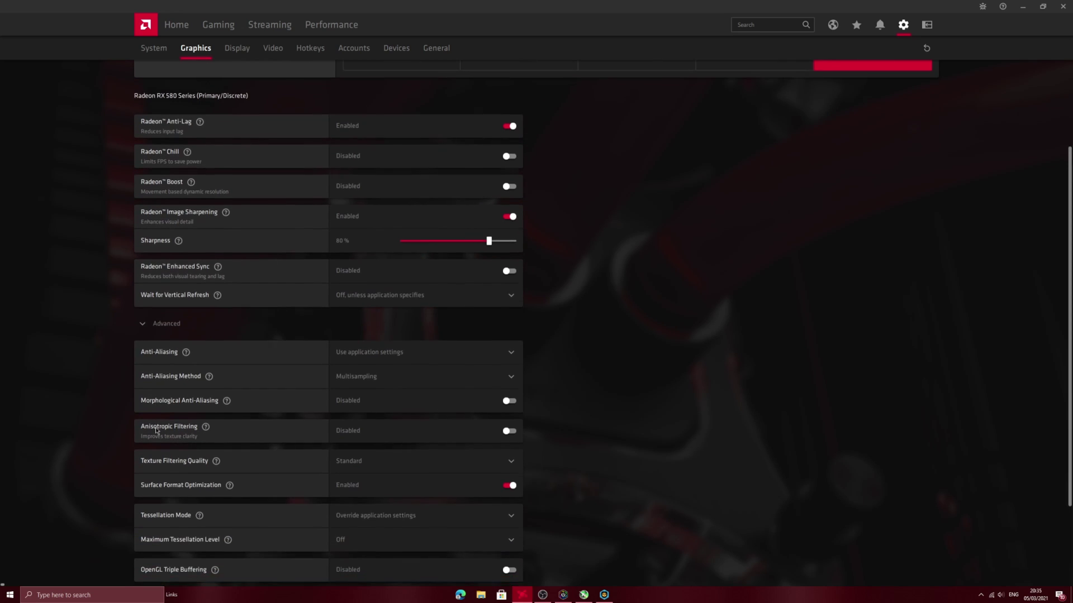
pyautogui.scroll(-1, 157, 431)
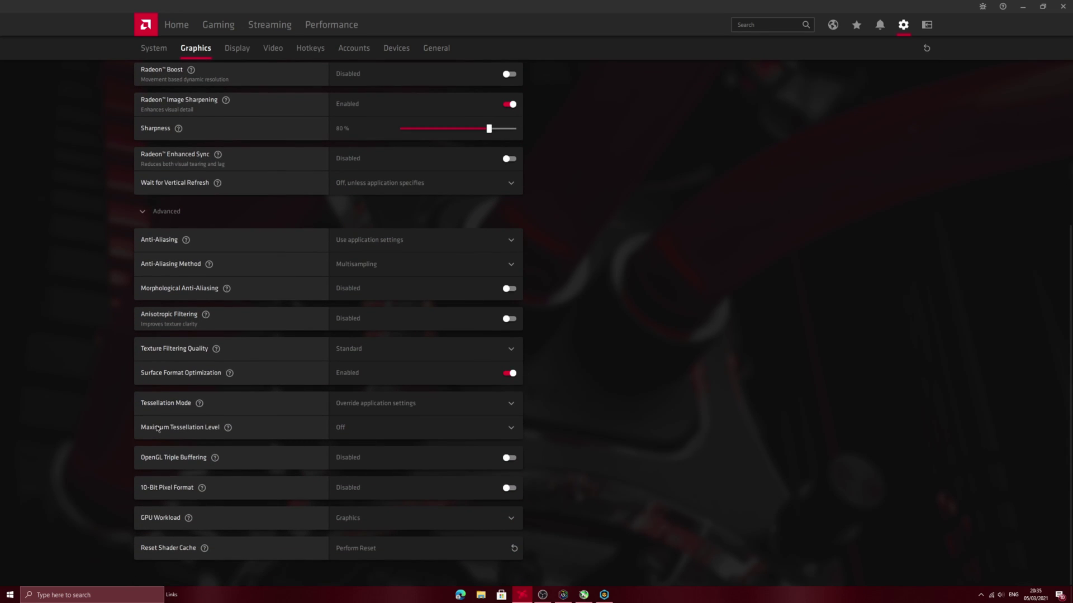
pyautogui.scroll(4, 350, 375)
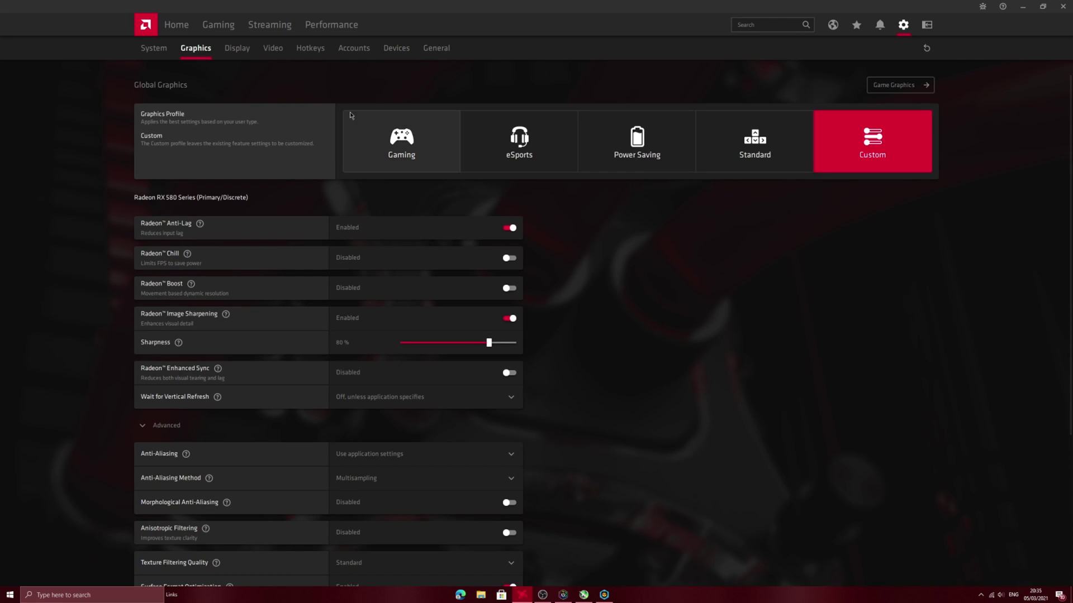
# - View the GPU performance metrics, open the performance tuning page and minimize Radeon Software
pyautogui.click(331, 26)
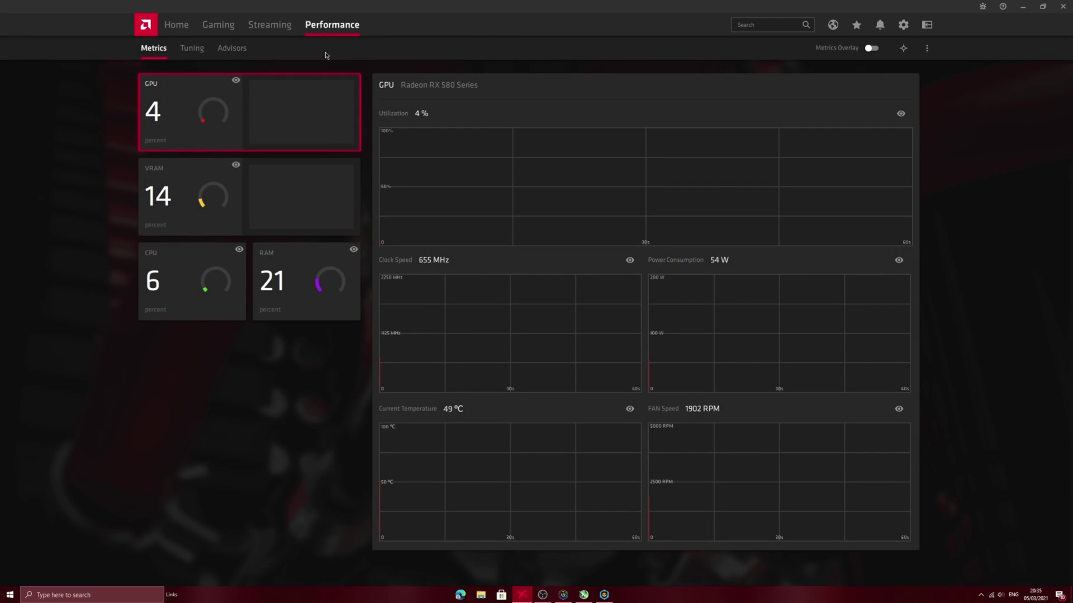
pyautogui.click(191, 48)
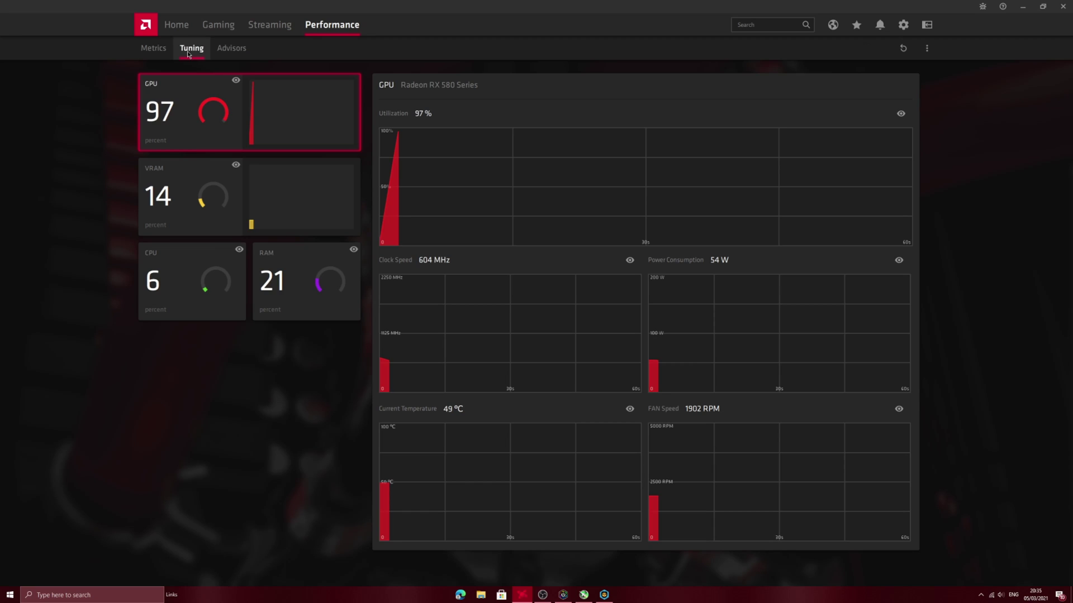
pyautogui.click(1023, 6)
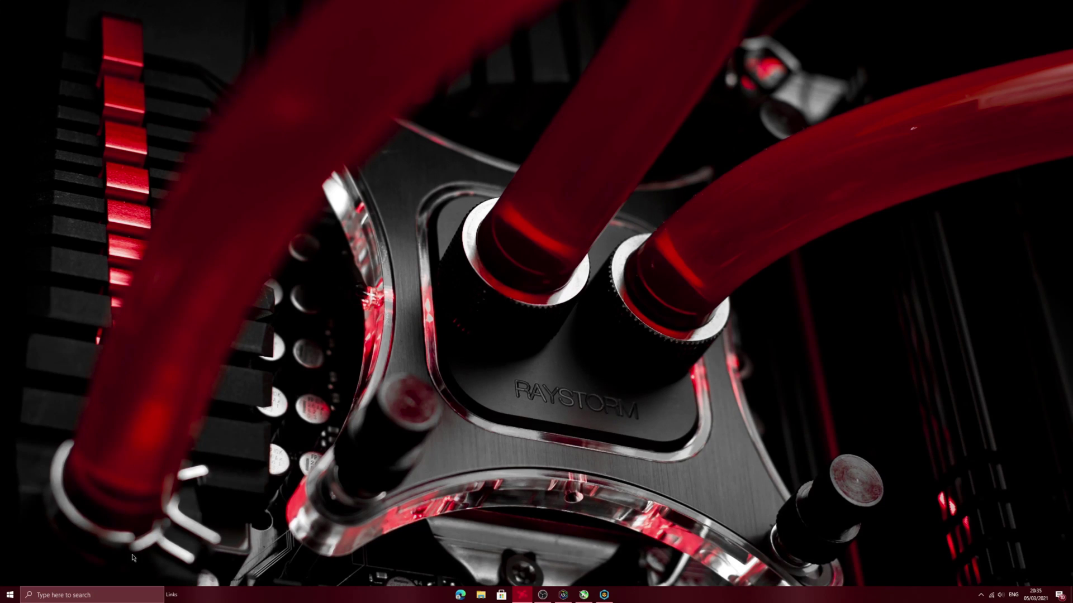
# - Search Windows for "gamemode", open the Game Mode settings to check the Game Mode switch, and minimize the Settings window
pyautogui.click(67, 595)
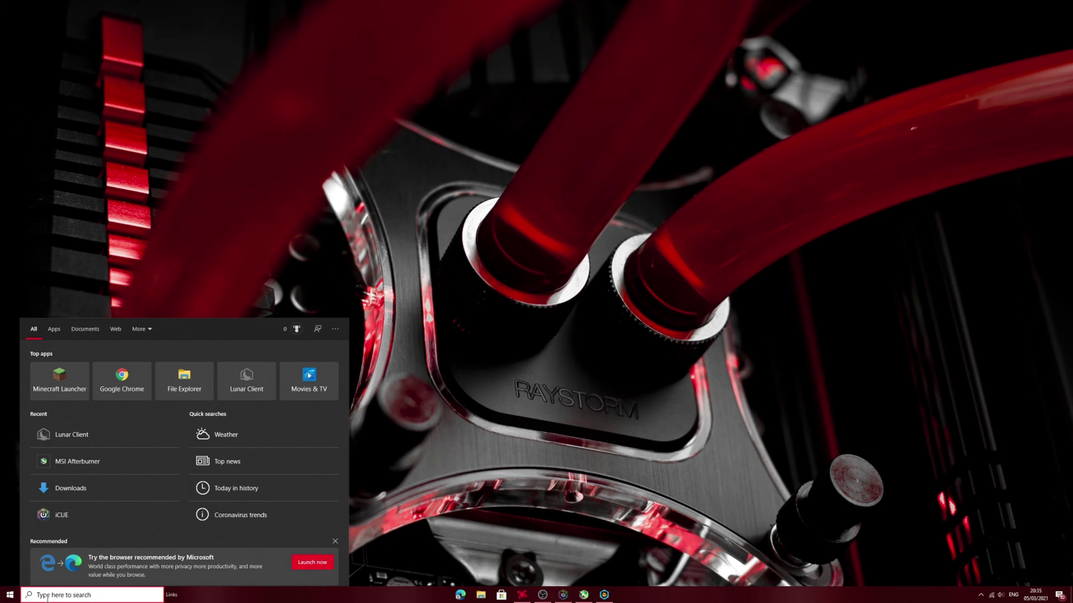
pyautogui.write('gamemode')
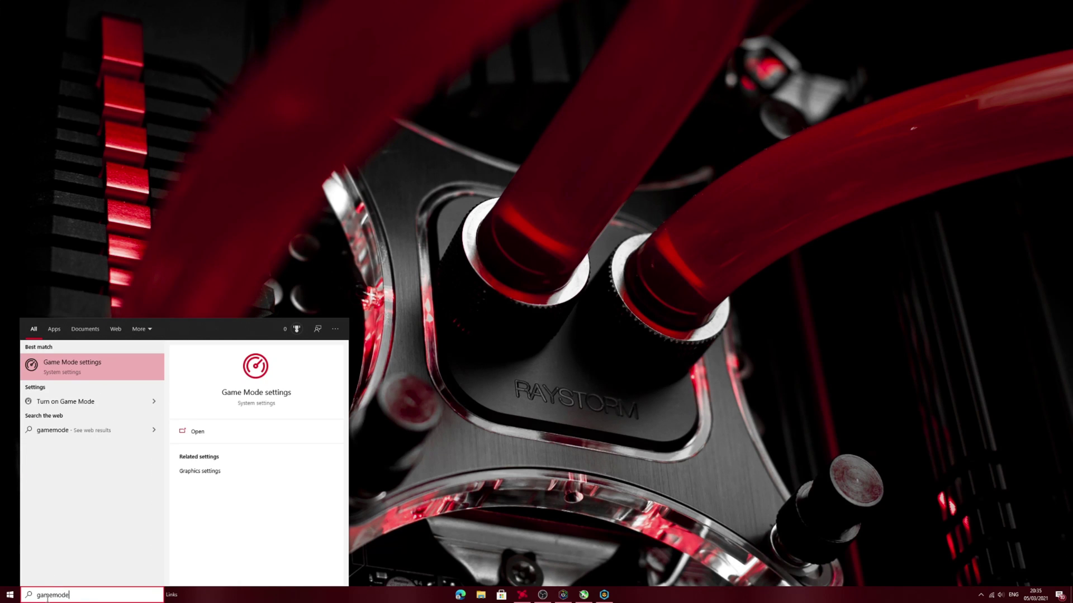
pyautogui.click(56, 365)
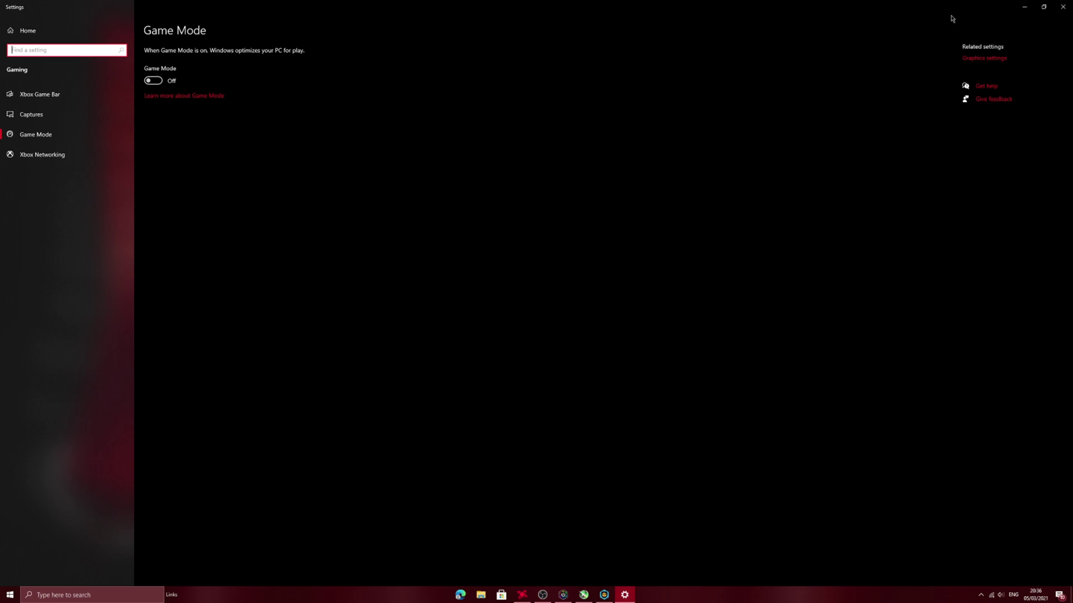
pyautogui.click(1030, 11)
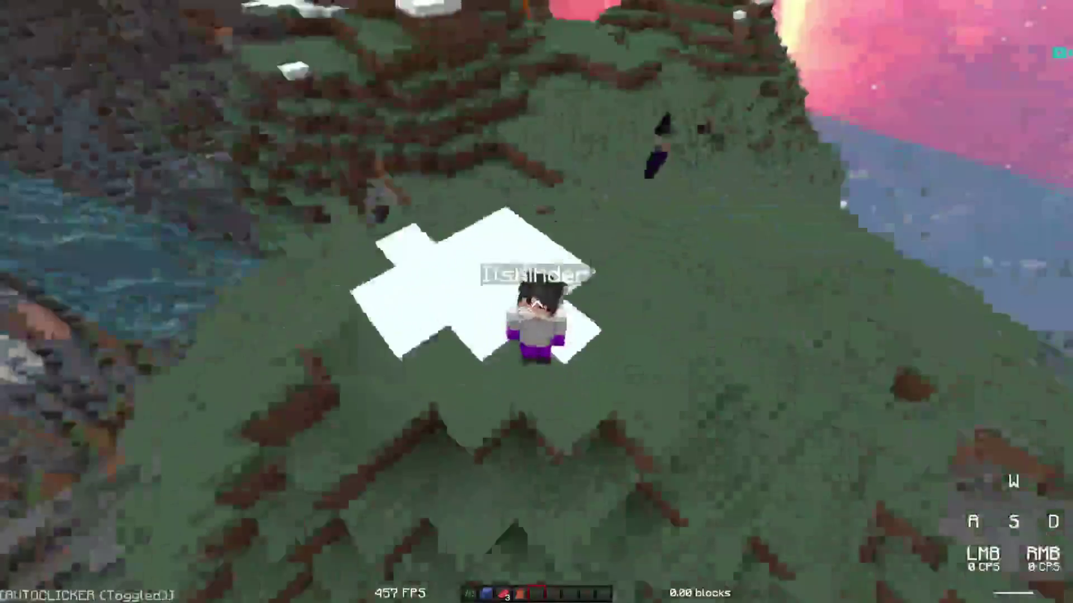
# - Walk the character around the hilltop in Minecraft on Badlion Client, and open the game's Video Settings
pyautogui.press('w')
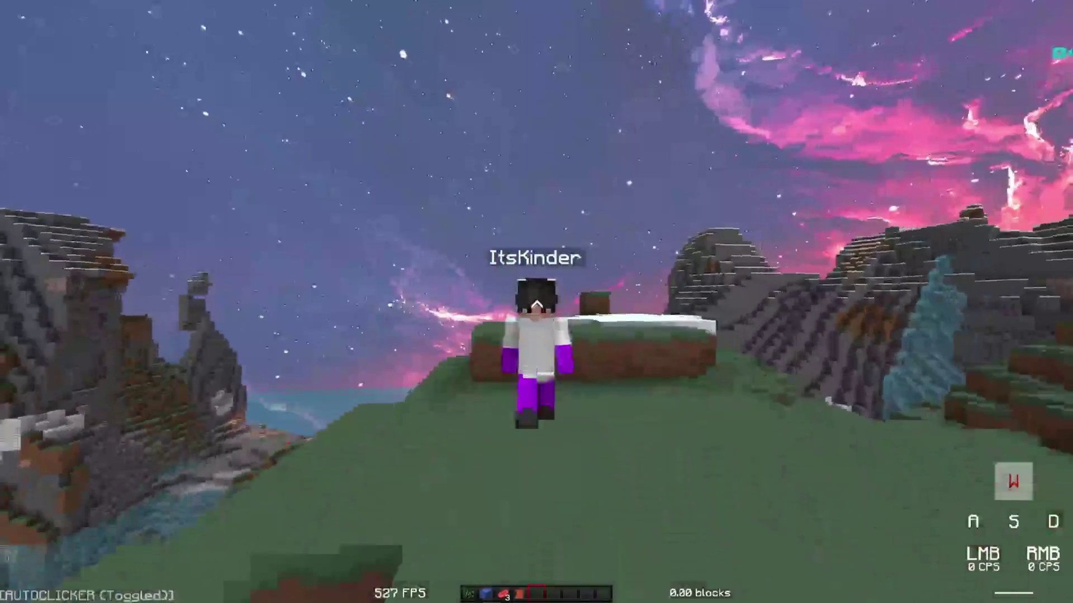
pyautogui.press('s')
pyautogui.press('d')
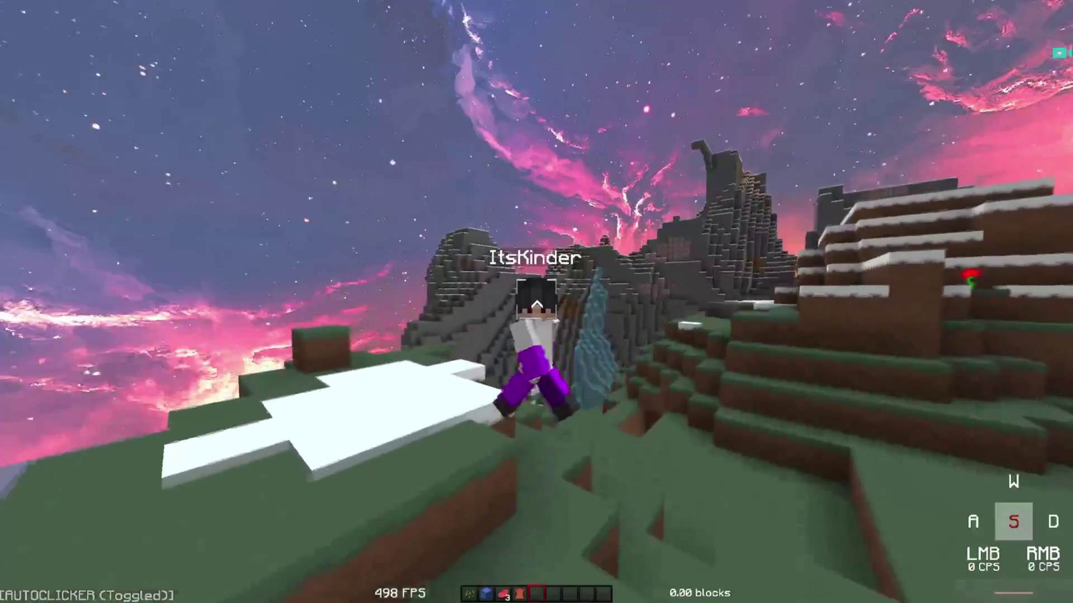
pyautogui.press('Escape')
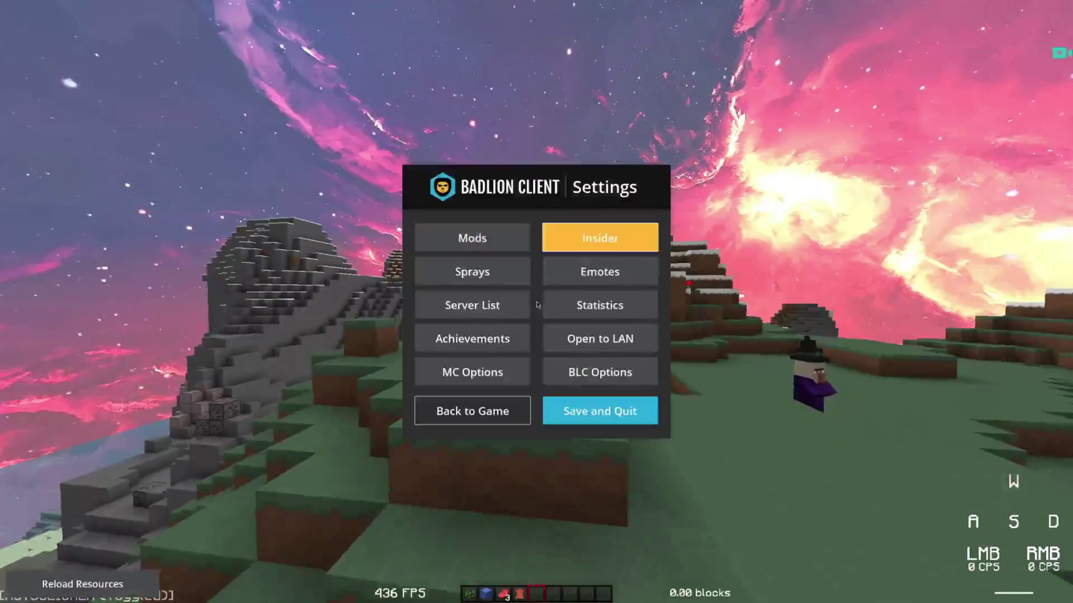
pyautogui.click(487, 375)
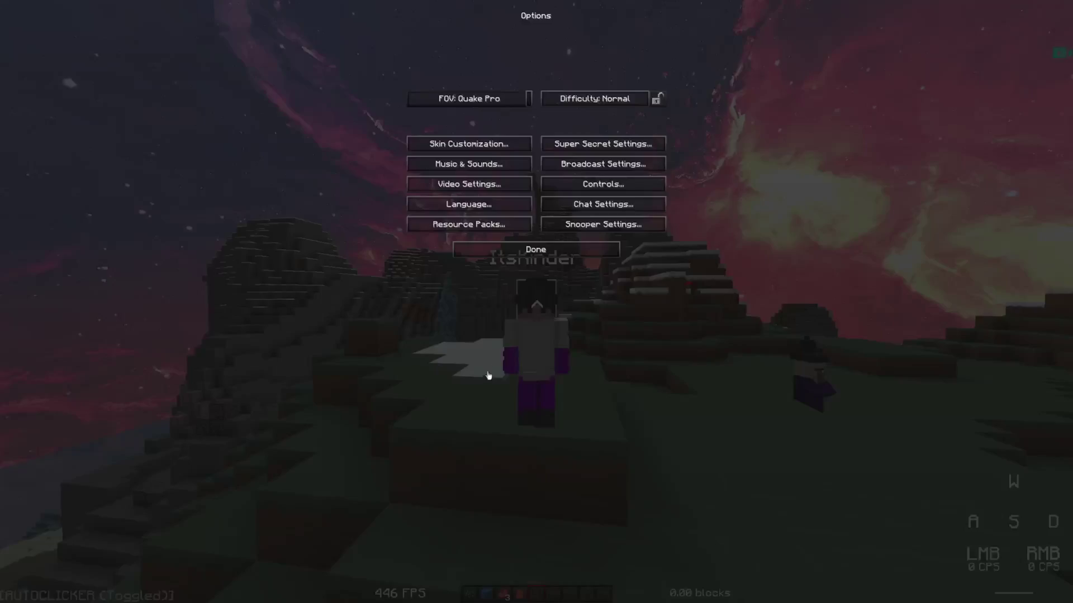
pyautogui.click(497, 184)
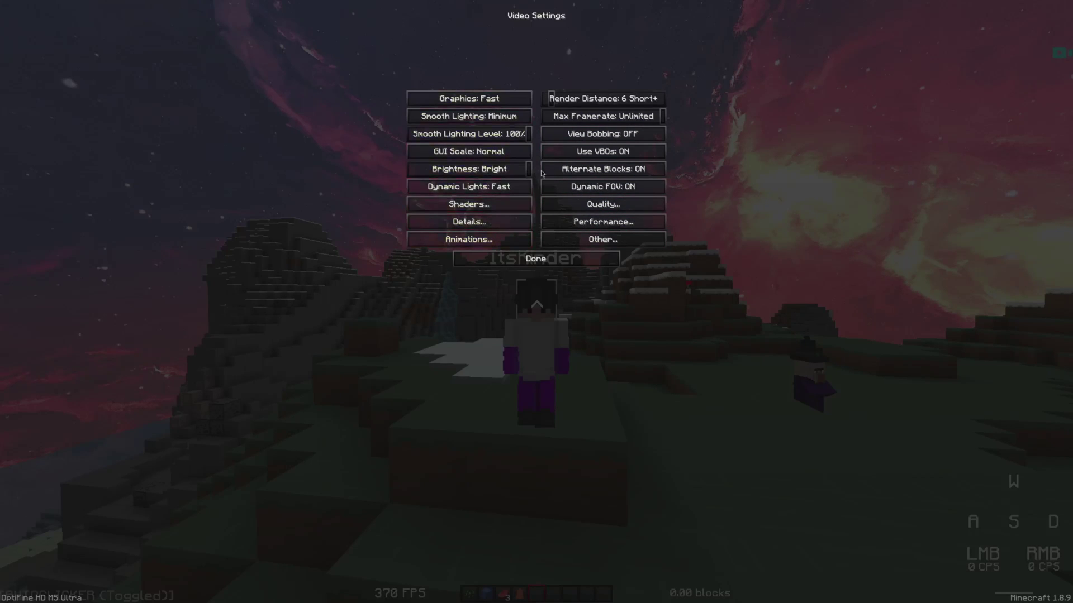
# - Examine the Detail Settings and Animation Settings pages of the video settings
pyautogui.click(493, 204)
pyautogui.click(517, 185)
pyautogui.click(504, 224)
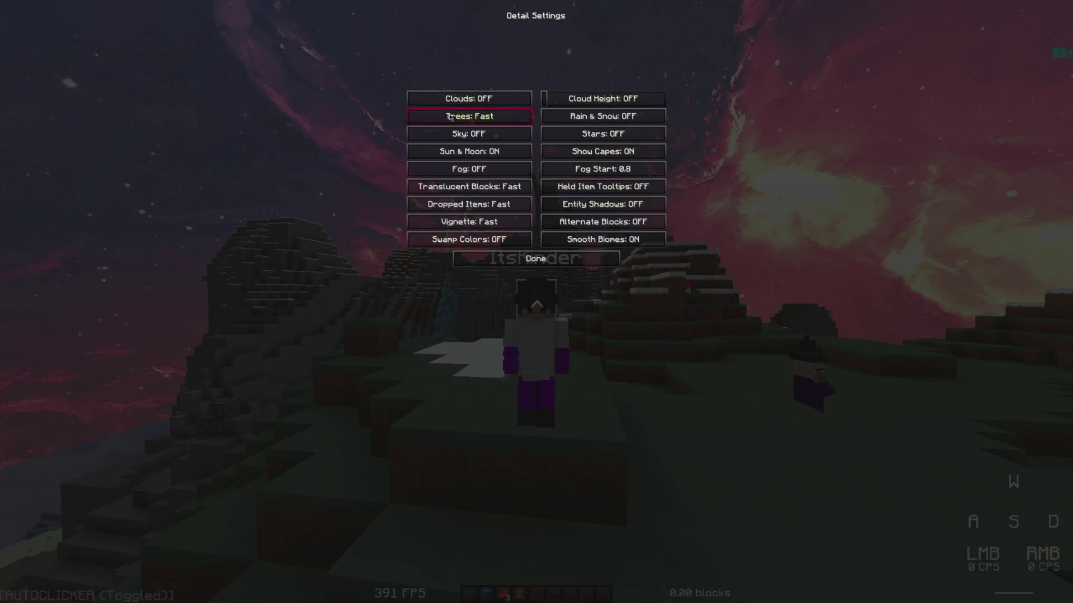
pyautogui.click(520, 258)
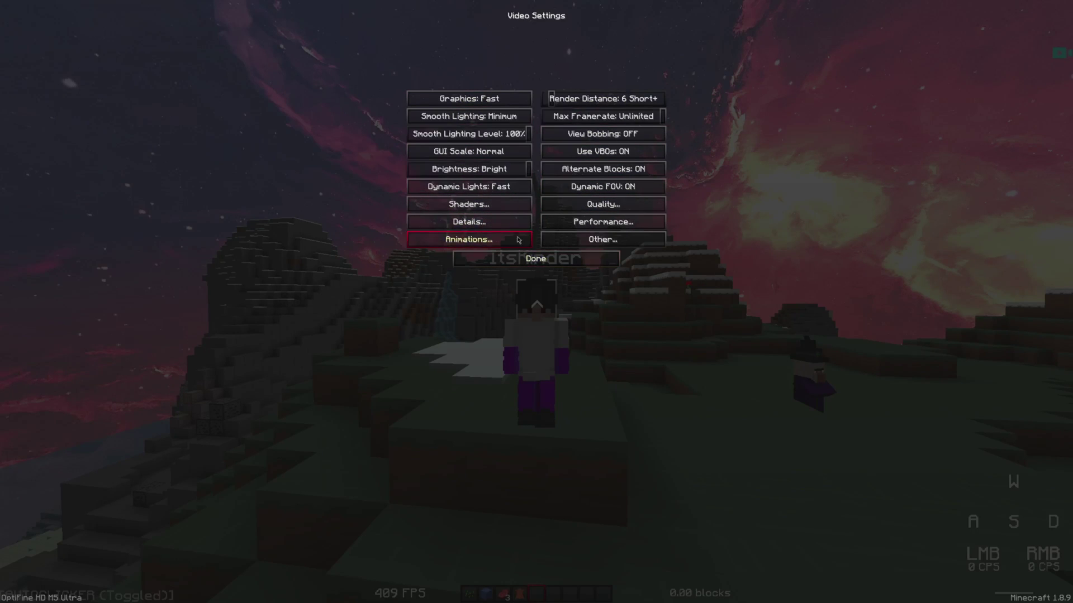
pyautogui.click(518, 240)
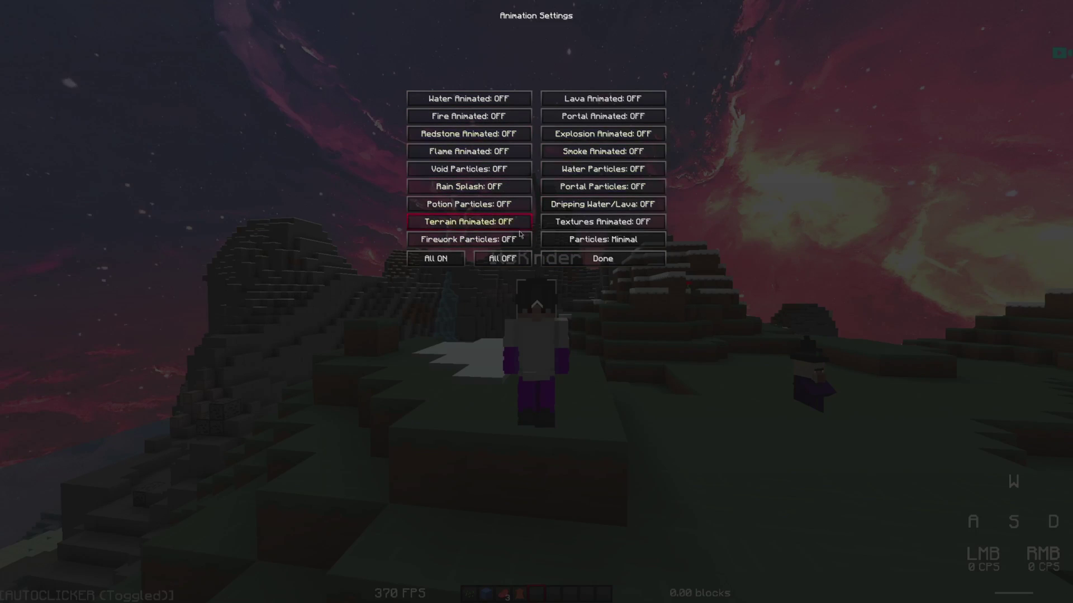
pyautogui.click(583, 258)
# - Examine the Quality, Performance and Other pages of the video settings, and leave them
pyautogui.click(584, 208)
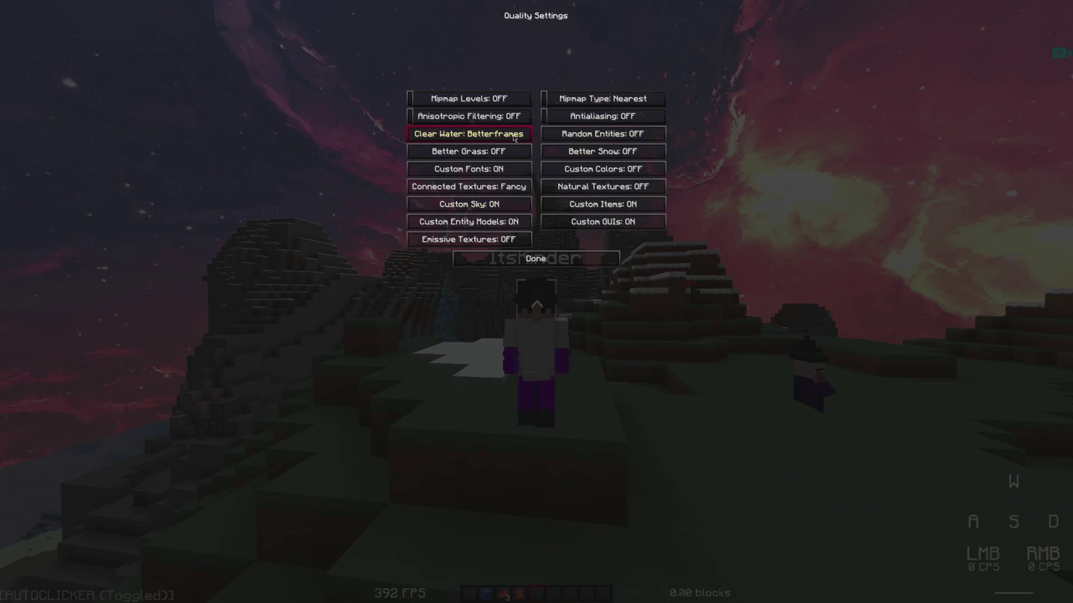
pyautogui.click(564, 259)
pyautogui.click(590, 228)
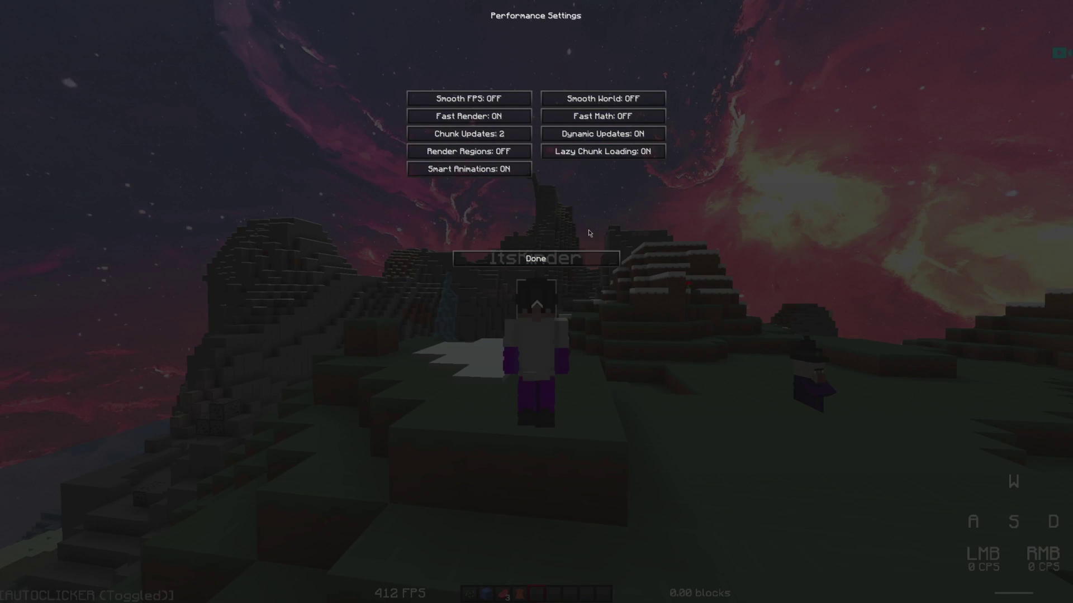
pyautogui.click(525, 259)
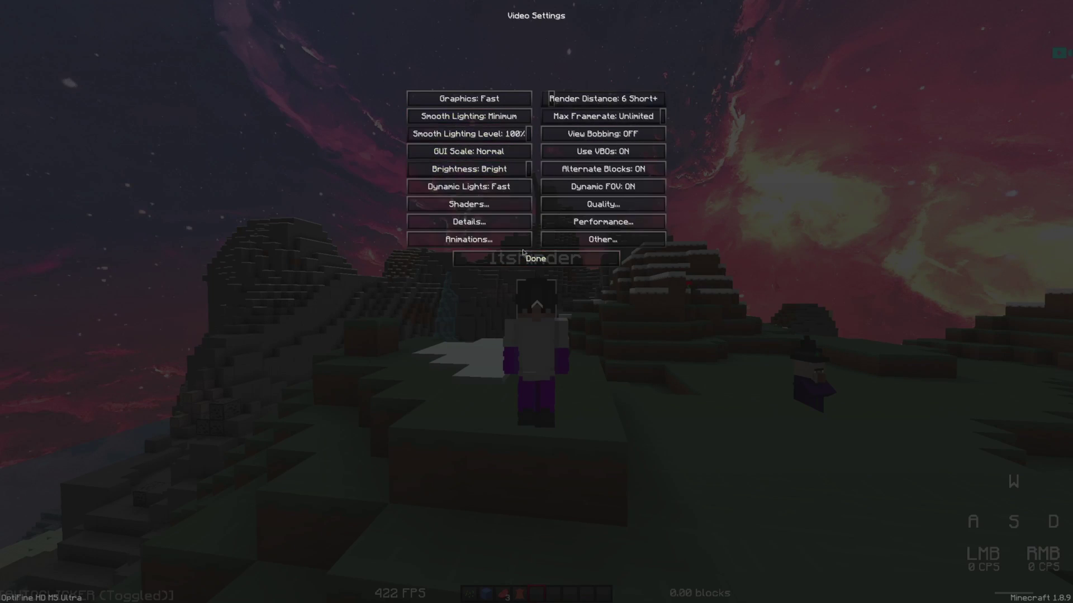
pyautogui.click(576, 240)
pyautogui.click(536, 259)
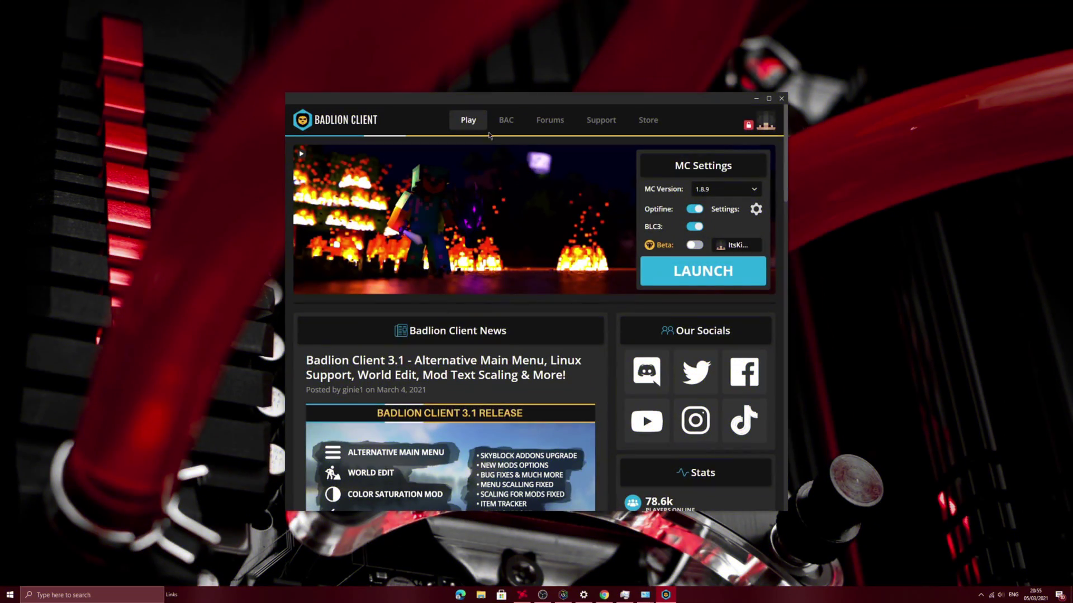
# - In the Badlion Client launcher's Minecraft settings, set the allocated RAM to 7936 MB and minimize the launcher
pyautogui.click(755, 209)
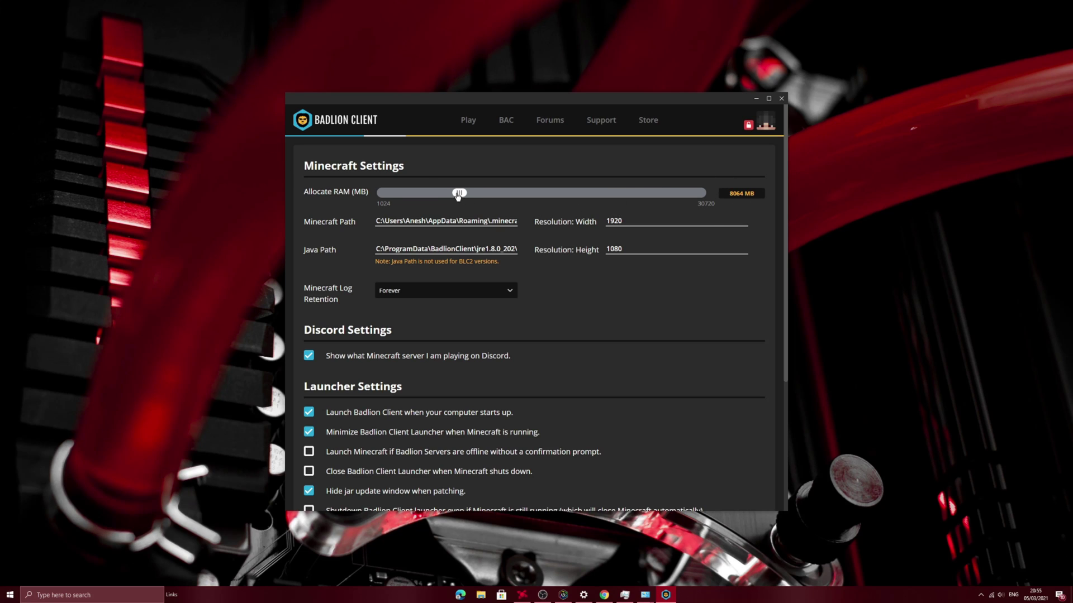
pyautogui.moveTo(458, 195)
pyautogui.mouseDown()
pyautogui.moveTo(567, 193)
pyautogui.moveTo(431, 193)
pyautogui.moveTo(772, 210)
pyautogui.moveTo(359, 188)
pyautogui.moveTo(479, 192)
pyautogui.moveTo(447, 193)
pyautogui.moveTo(479, 197)
pyautogui.moveTo(460, 200)
pyautogui.mouseUp()
pyautogui.scroll(-1, 459, 203)
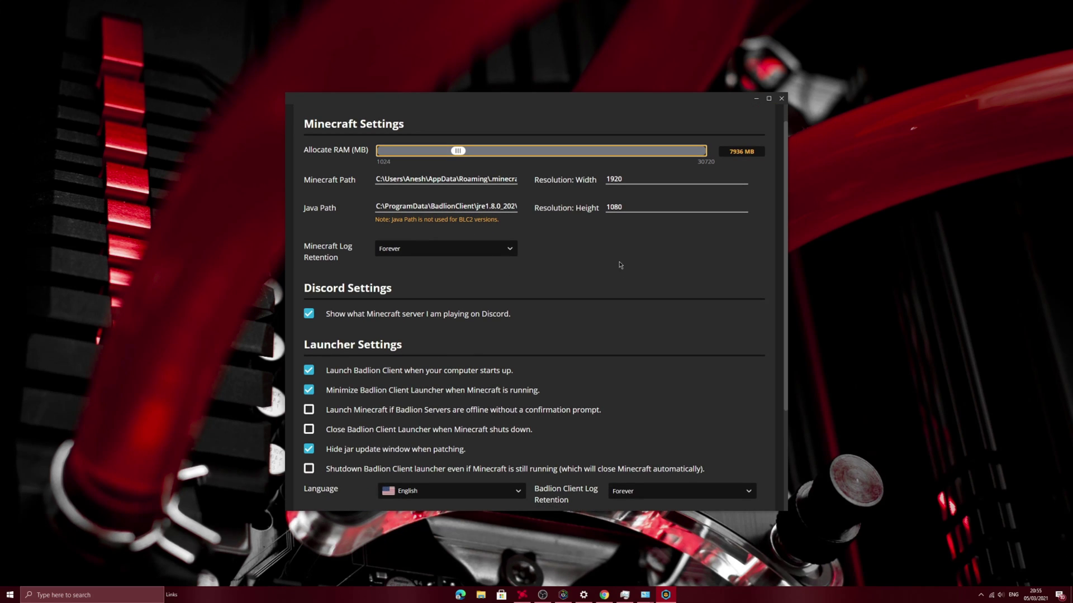
pyautogui.click(755, 99)
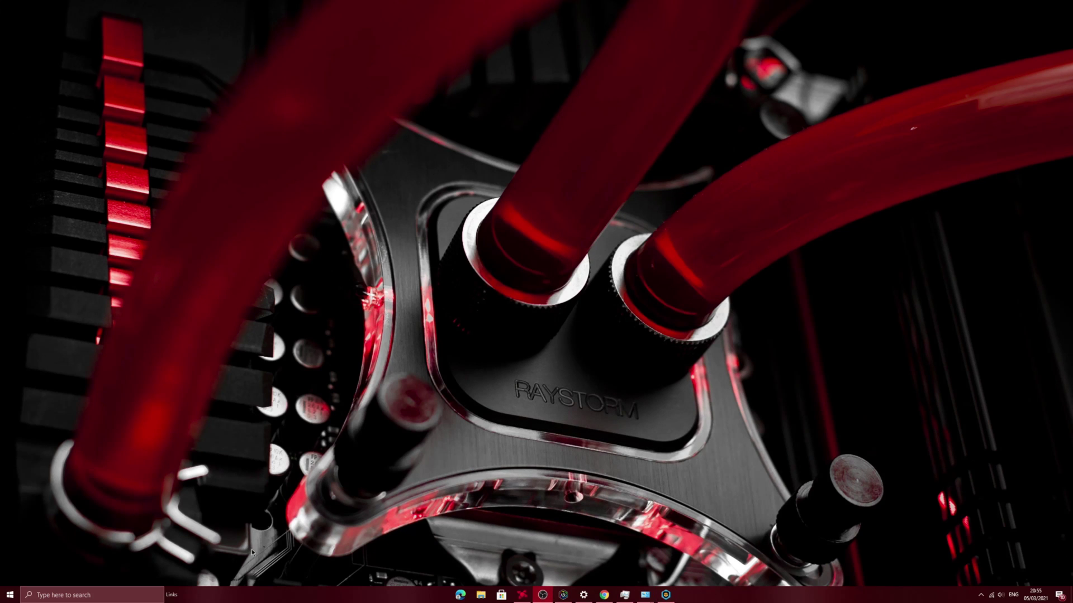
# - Search Windows for Lunar Client, start its launcher and open the client settings with the memory allocation
pyautogui.click(118, 596)
pyautogui.write('lunar')
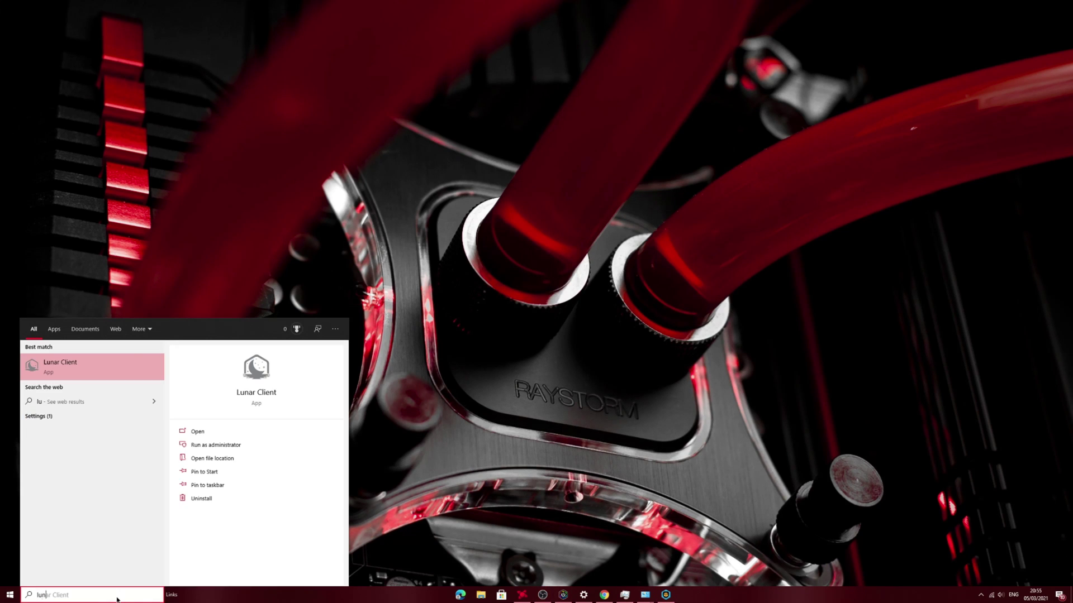
pyautogui.click(92, 368)
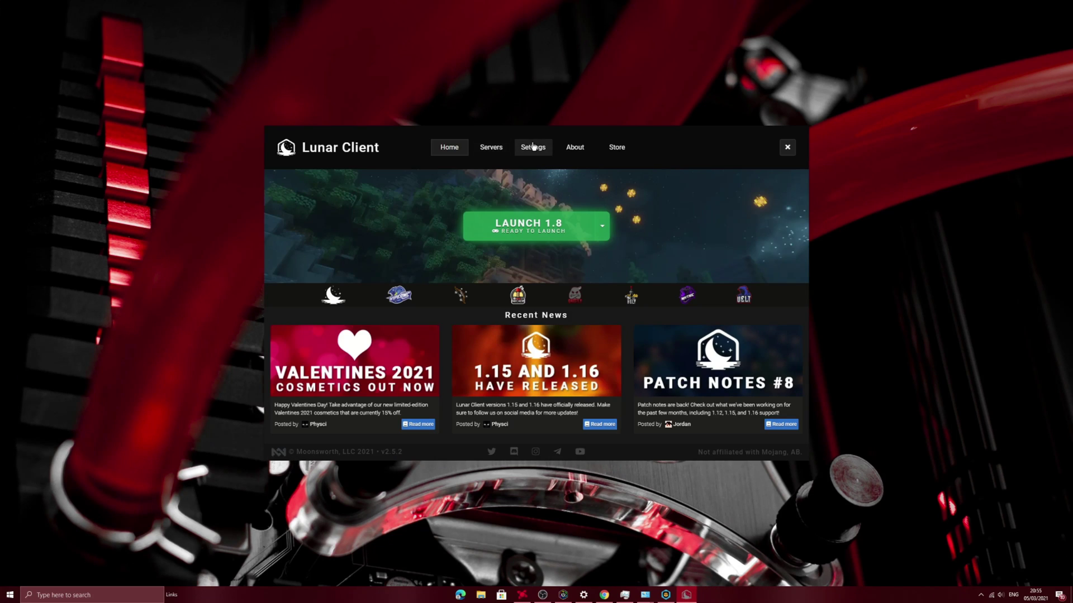
pyautogui.click(532, 147)
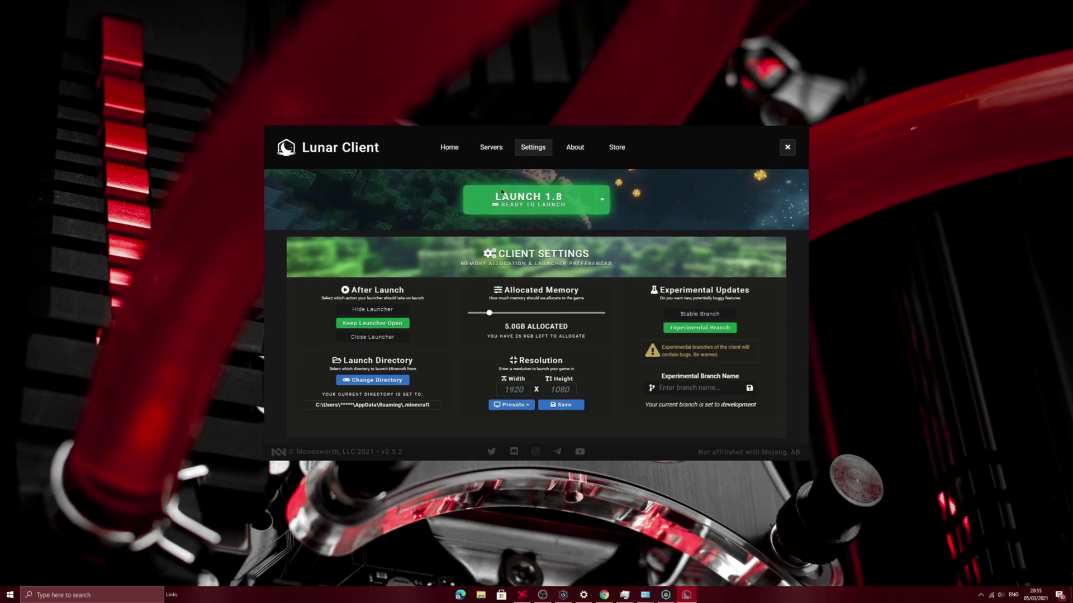
# - Close the Lunar Client launcher and, in the Minecraft Launcher, open the 1.8.9 OptiFine installation for editing with its additional options expanded
pyautogui.click(787, 147)
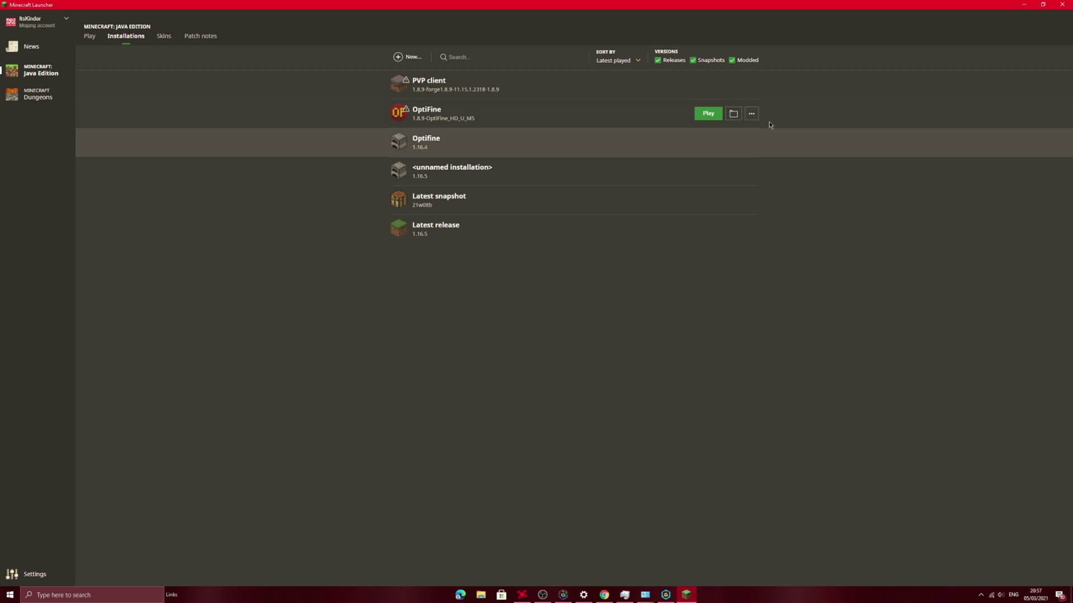
pyautogui.click(750, 113)
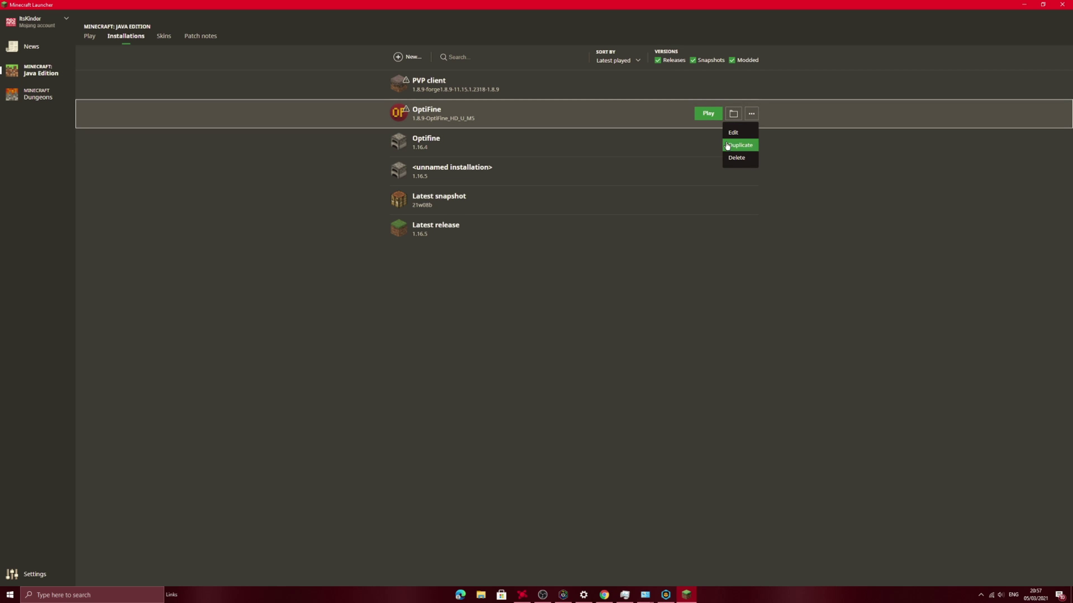
pyautogui.click(739, 136)
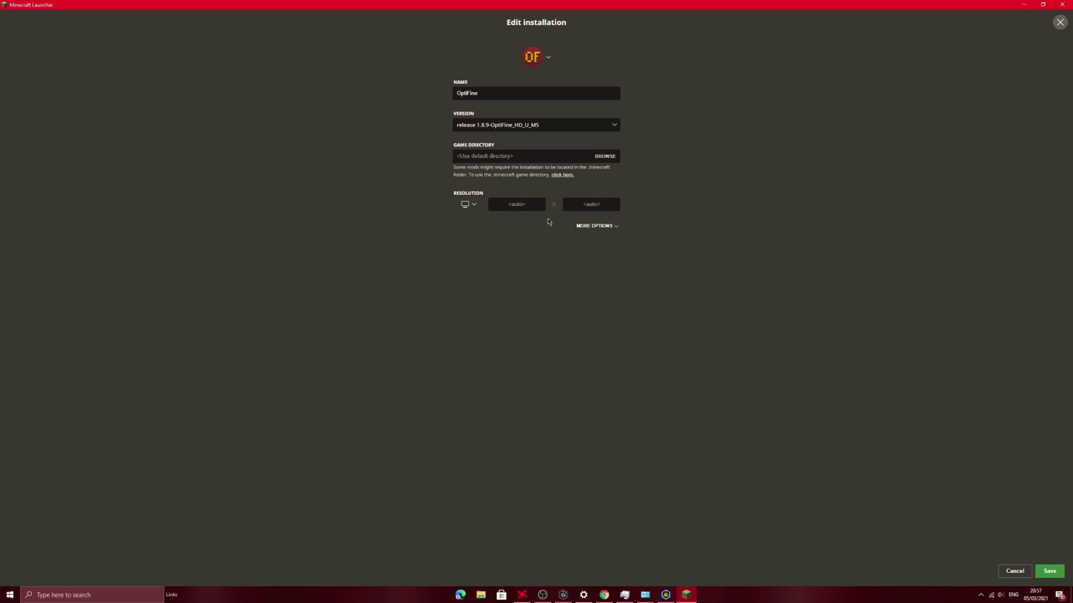
pyautogui.click(593, 226)
# - Replace the OptiFine installation's JVM arguments with -Xmx6g-Xmx6g and save the installation
pyautogui.moveTo(458, 280); pyautogui.dragTo(798, 302)
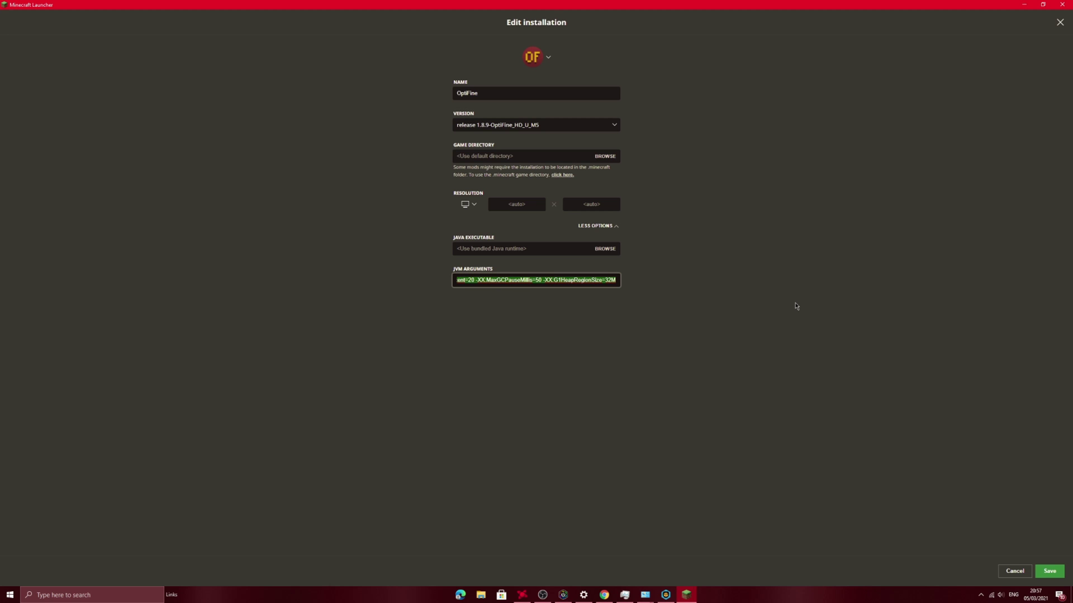
pyautogui.press('BackSpace')
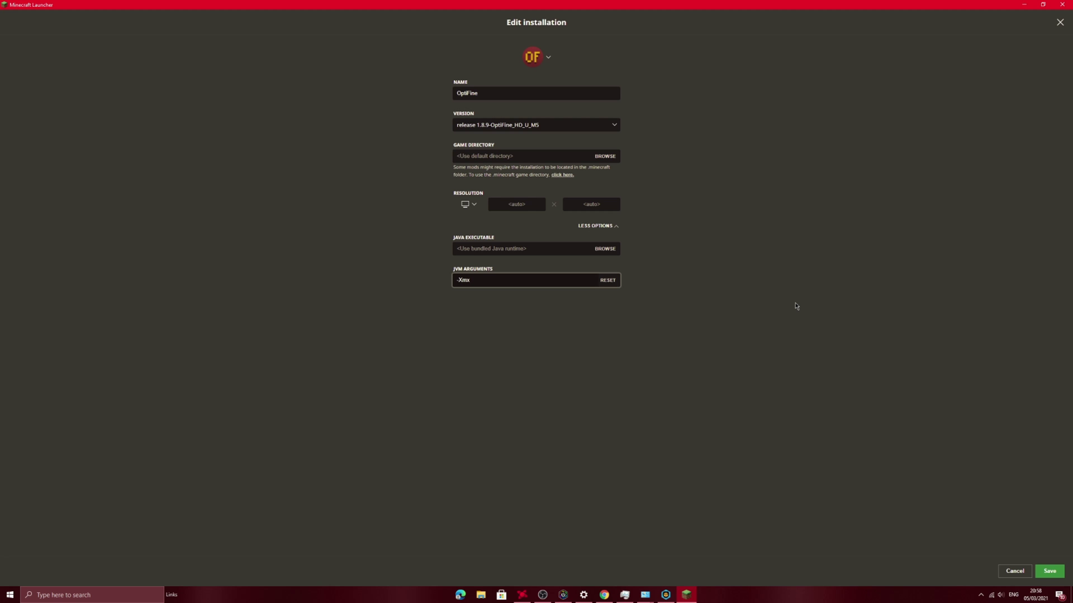
pyautogui.write('-Xmx6g-Xmx6g')
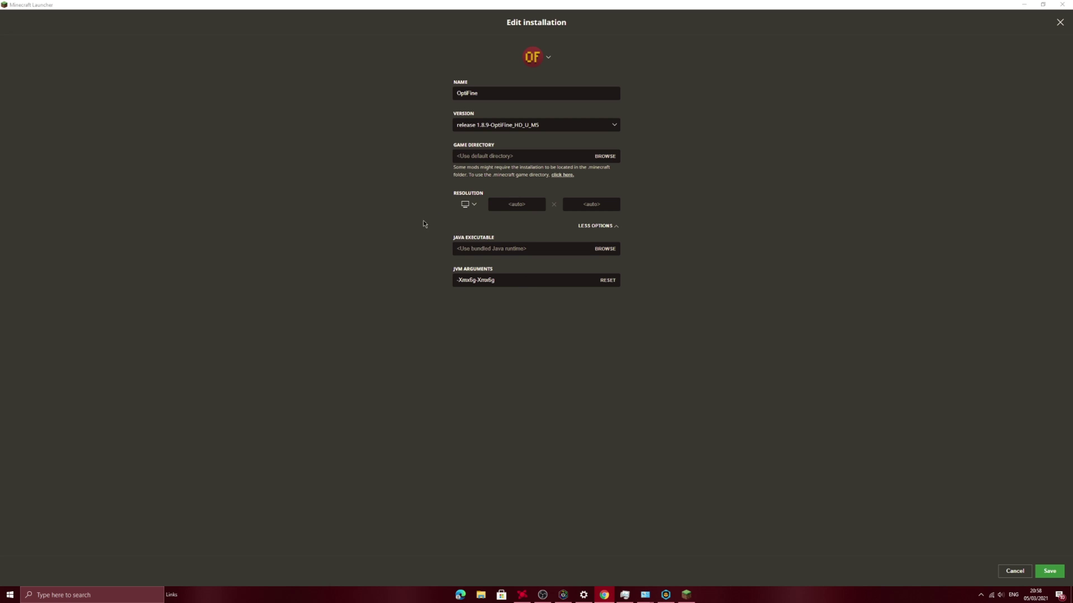
pyautogui.click(1049, 571)
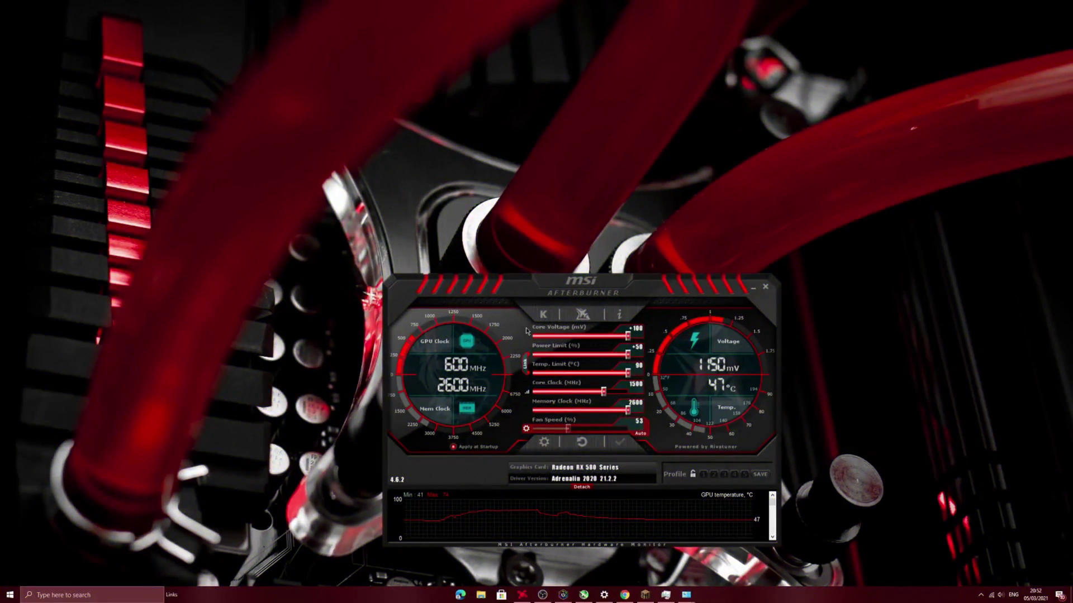
pyautogui.moveTo(571, 292); pyautogui.dragTo(565, 214)
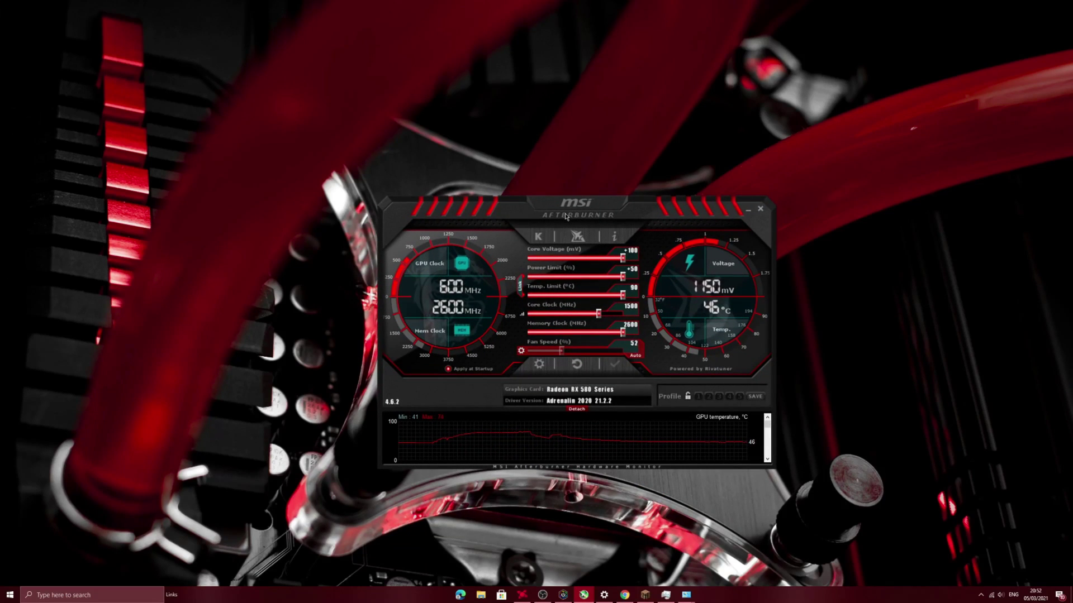
pyautogui.moveTo(565, 215); pyautogui.dragTo(617, 244)
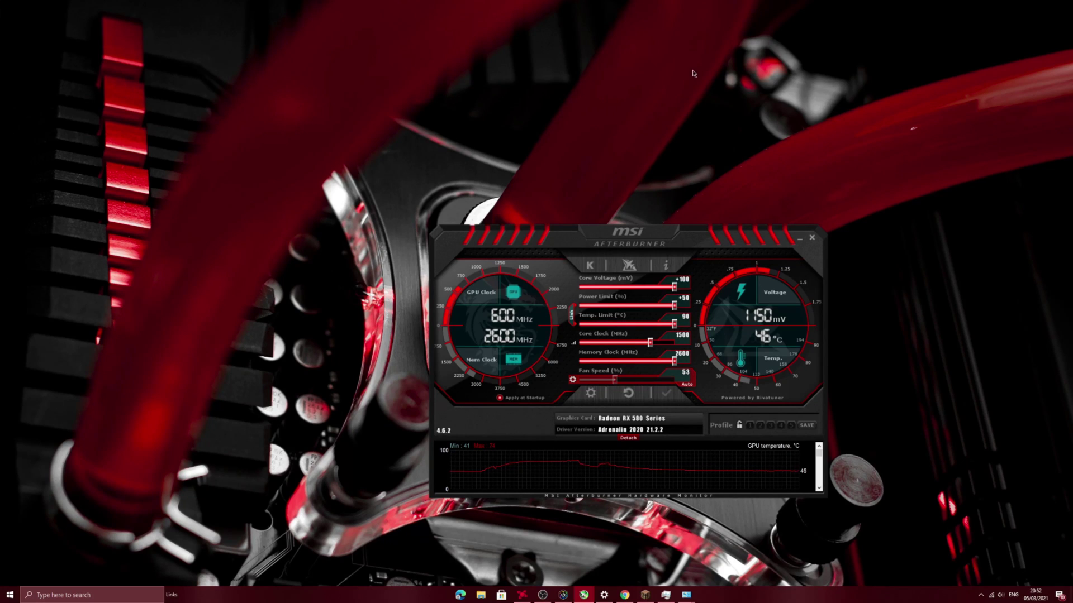
pyautogui.moveTo(657, 240); pyautogui.dragTo(617, 226)
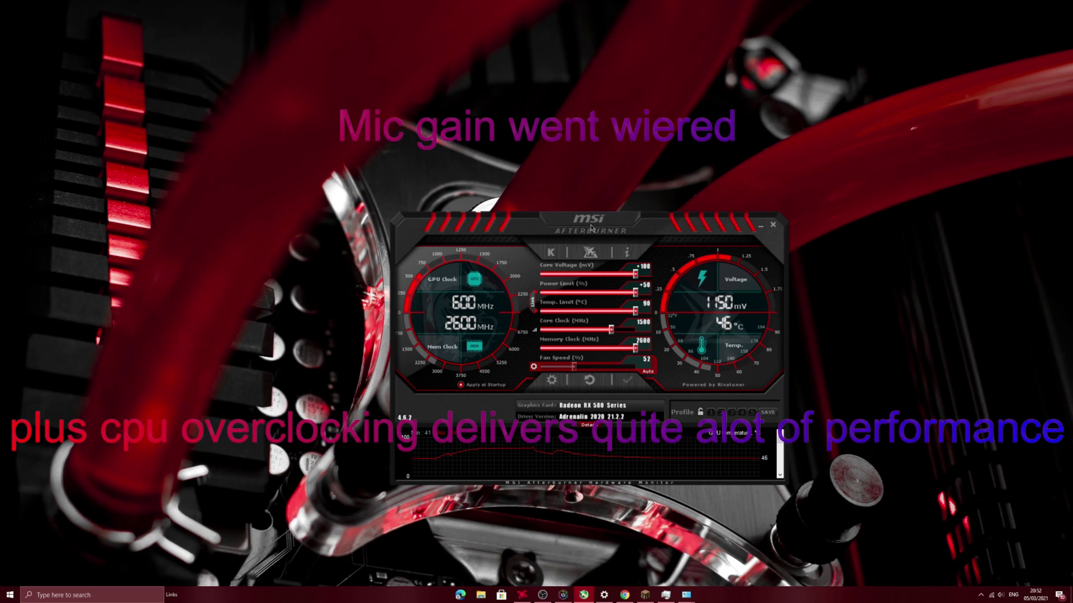
pyautogui.moveTo(591, 227)
pyautogui.mouseDown()
pyautogui.moveTo(570, 202)
pyautogui.moveTo(561, 159)
pyautogui.moveTo(647, 205)
pyautogui.moveTo(628, 15)
pyautogui.moveTo(570, 209)
pyautogui.moveTo(596, 222)
pyautogui.mouseUp()
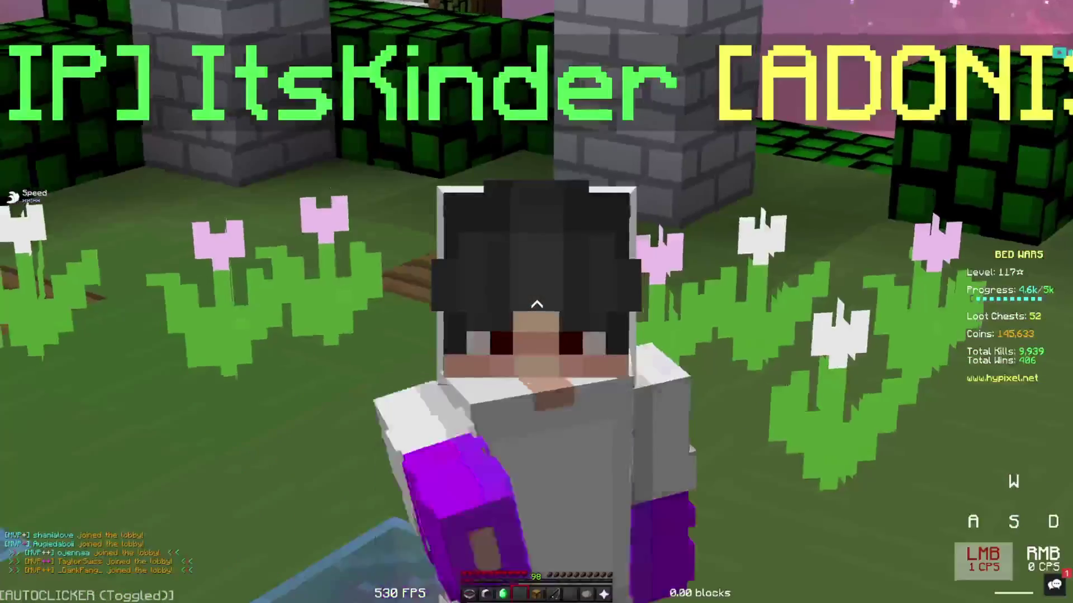
pyautogui.click(536, 302)
pyautogui.click(536, 301)
pyautogui.click(536, 301)
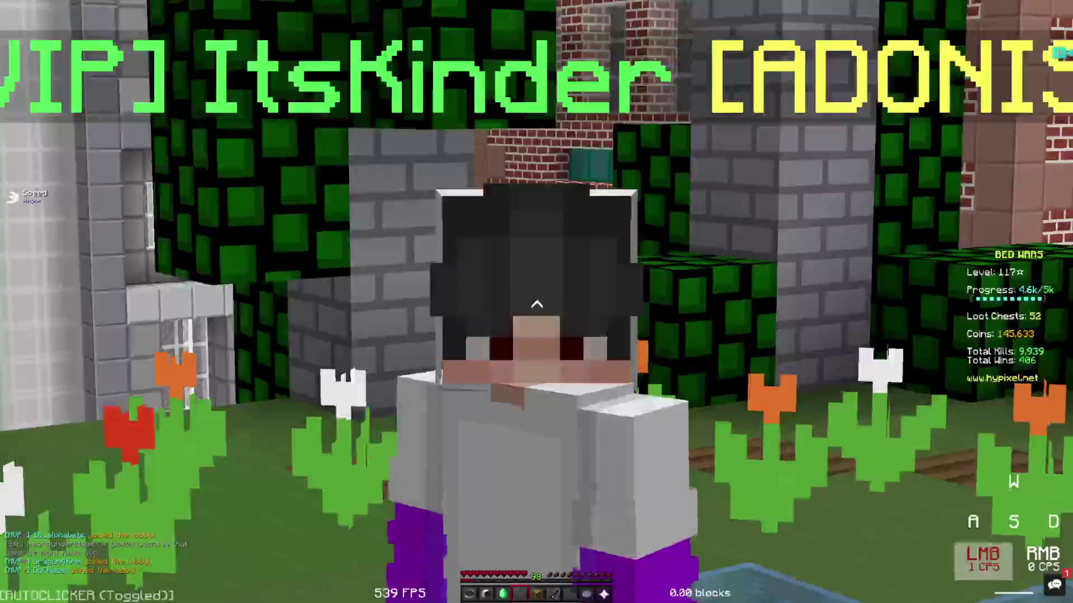
pyautogui.click(536, 304)
pyautogui.click(536, 304)
pyautogui.click(536, 305)
pyautogui.click(536, 304)
pyautogui.click(536, 304)
pyautogui.click(537, 305)
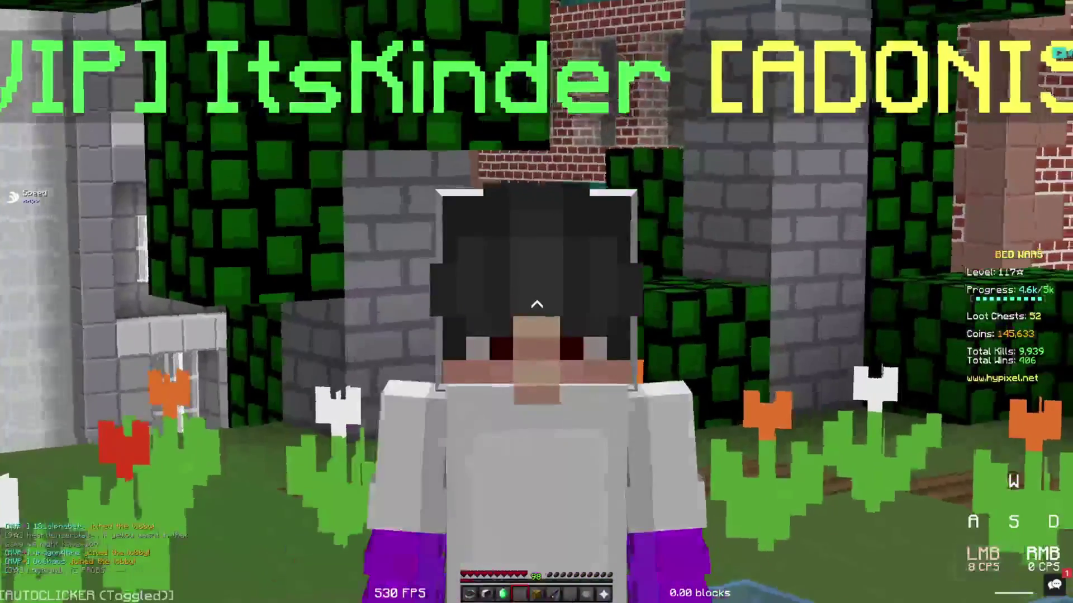